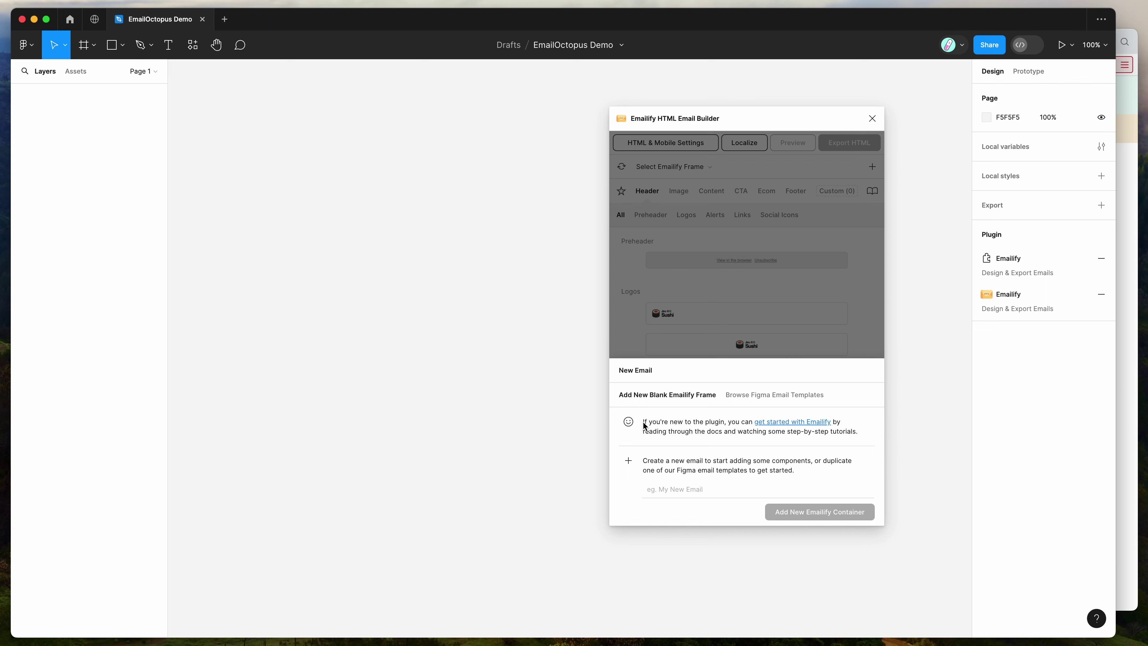
# - Name the new blank Emailify frame "Template Example" and browse the available Figma email templates
pyautogui.click(680, 488)
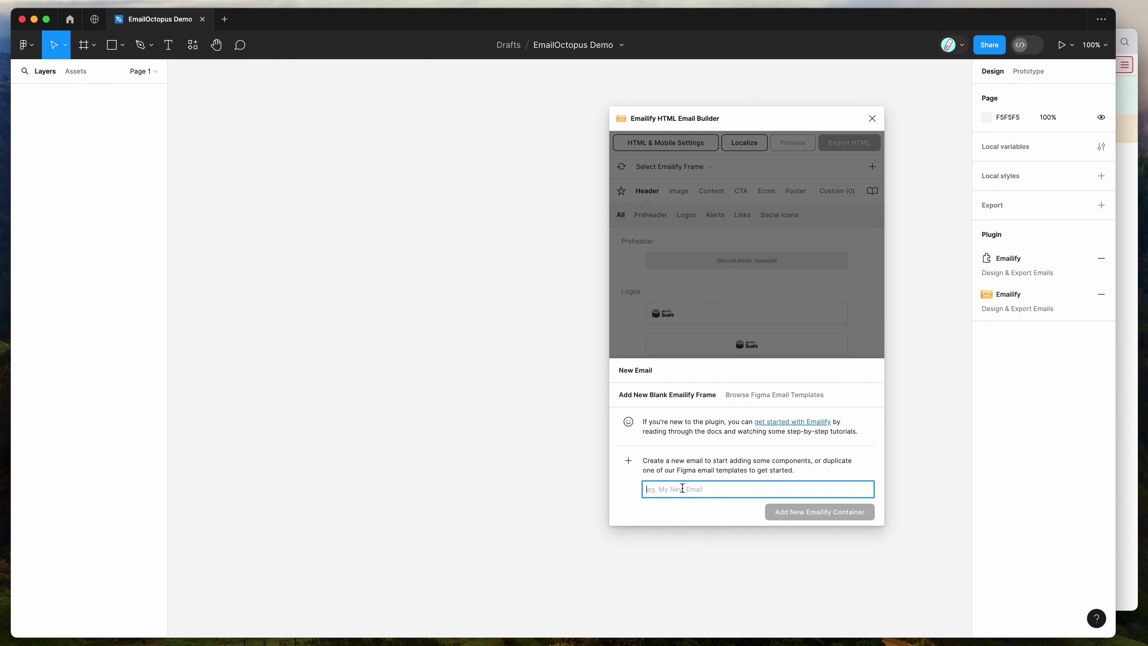
pyautogui.write('Template Example')
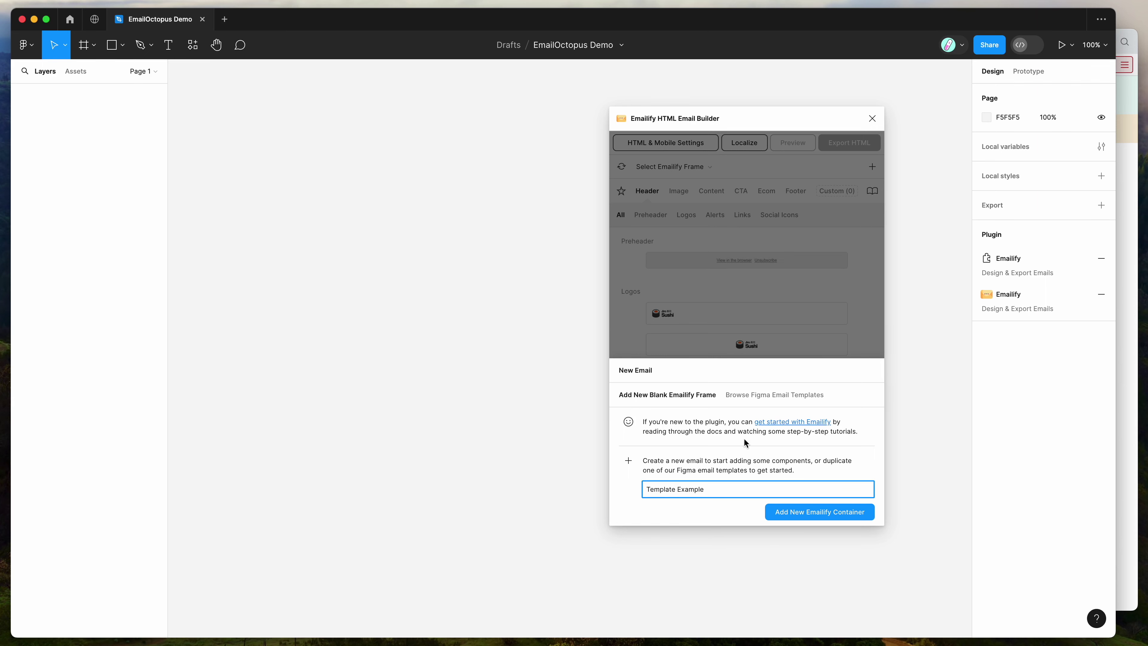
pyautogui.click(748, 395)
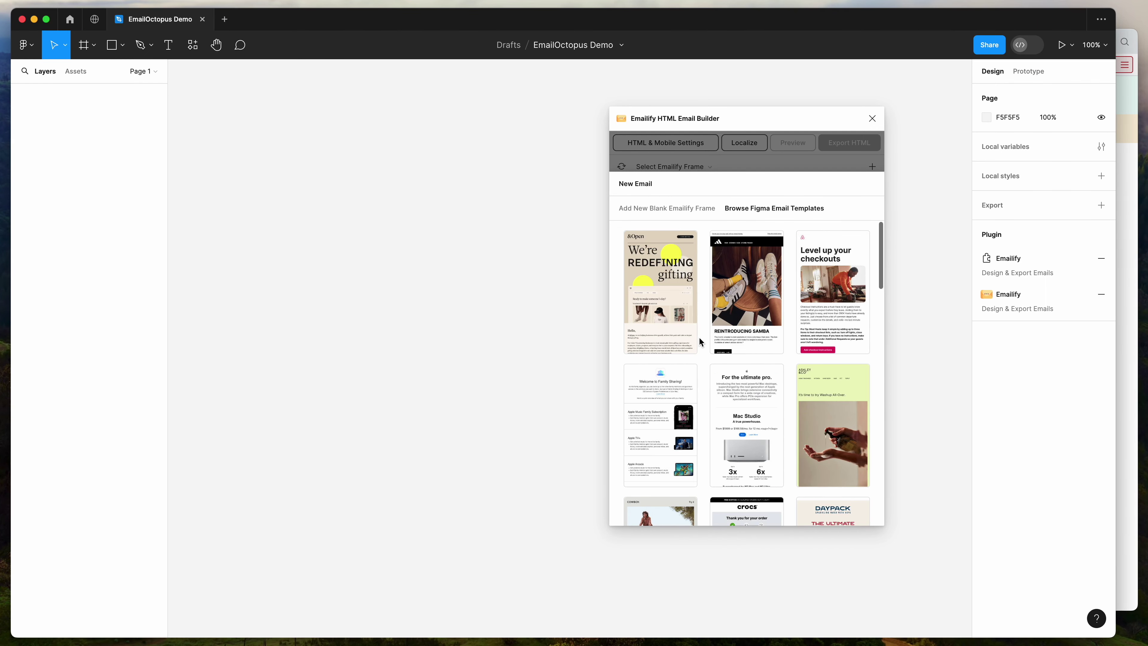
pyautogui.scroll(-5, 700, 362)
pyautogui.scroll(-3, 700, 361)
pyautogui.scroll(10, 700, 361)
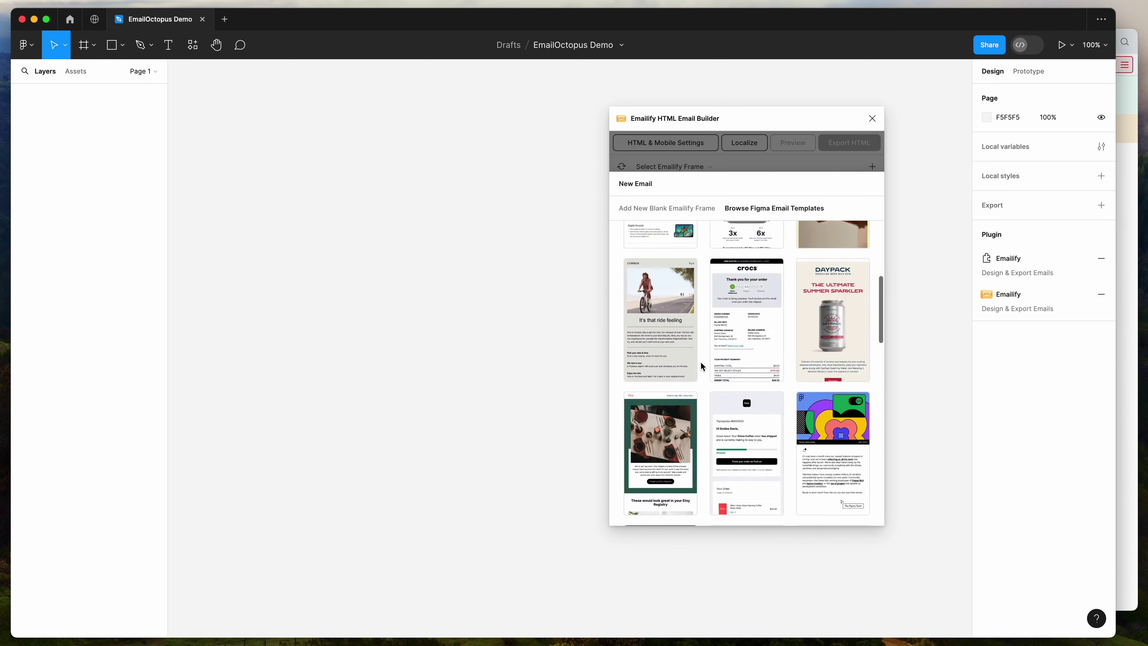
# - Return to the blank frame option, add the Template Example container, and move the plugin window clear of the frame
pyautogui.click(668, 209)
pyautogui.click(715, 489)
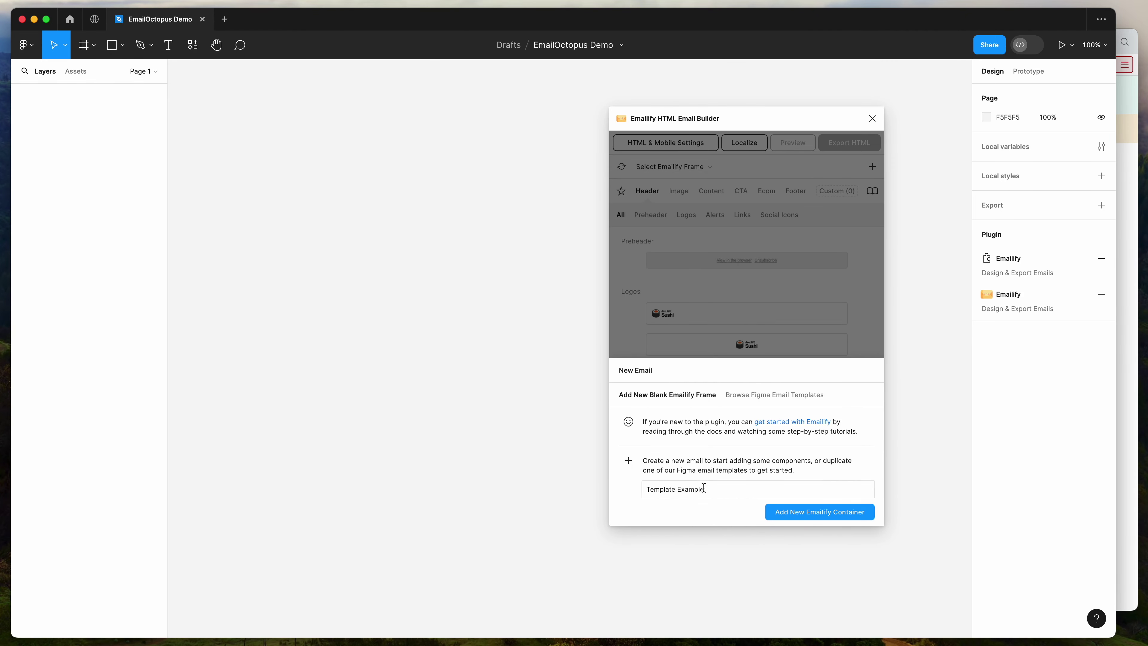
pyautogui.click(801, 516)
pyautogui.moveTo(730, 120); pyautogui.dragTo(791, 152)
pyautogui.hscroll(5, 408, 189)
pyautogui.moveTo(775, 151); pyautogui.dragTo(761, 145)
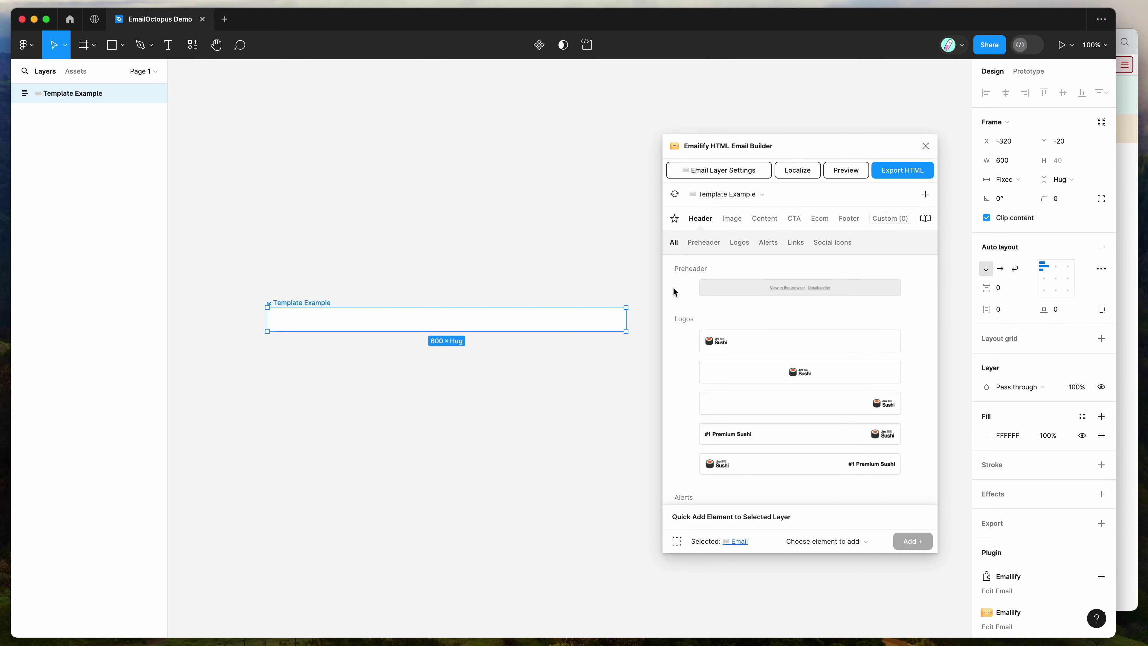
# - Add the centred logo header component to the Template Example email
pyautogui.scroll(-1, 669, 279)
pyautogui.scroll(1, 669, 278)
pyautogui.scroll(-5, 667, 293)
pyautogui.scroll(5, 667, 293)
pyautogui.scroll(-1, 740, 256)
pyautogui.click(795, 337)
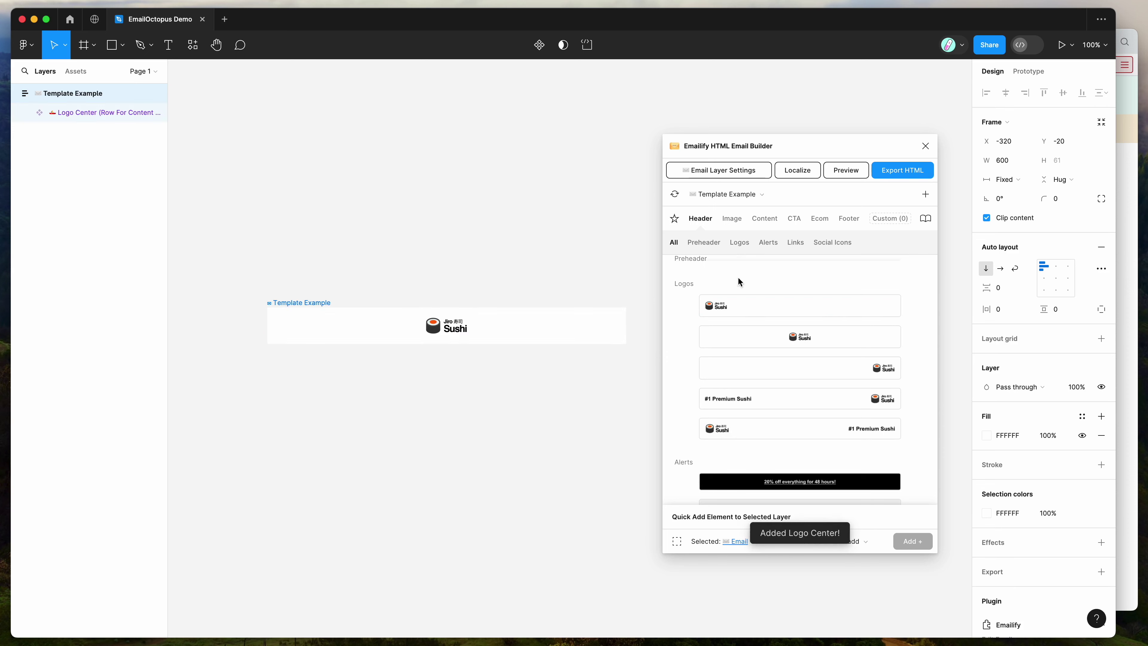
# - Add the centred "Experience our sushi bar" heading-with-paragraph content component below the logo
pyautogui.click(764, 219)
pyautogui.scroll(-1, 787, 339)
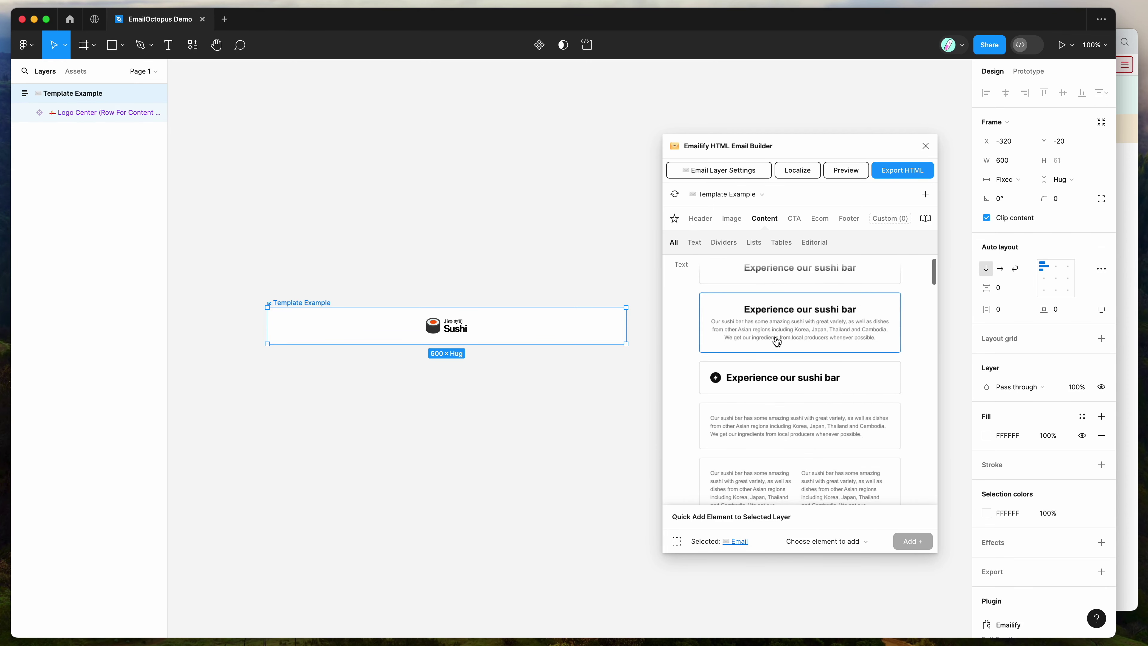
pyautogui.click(720, 334)
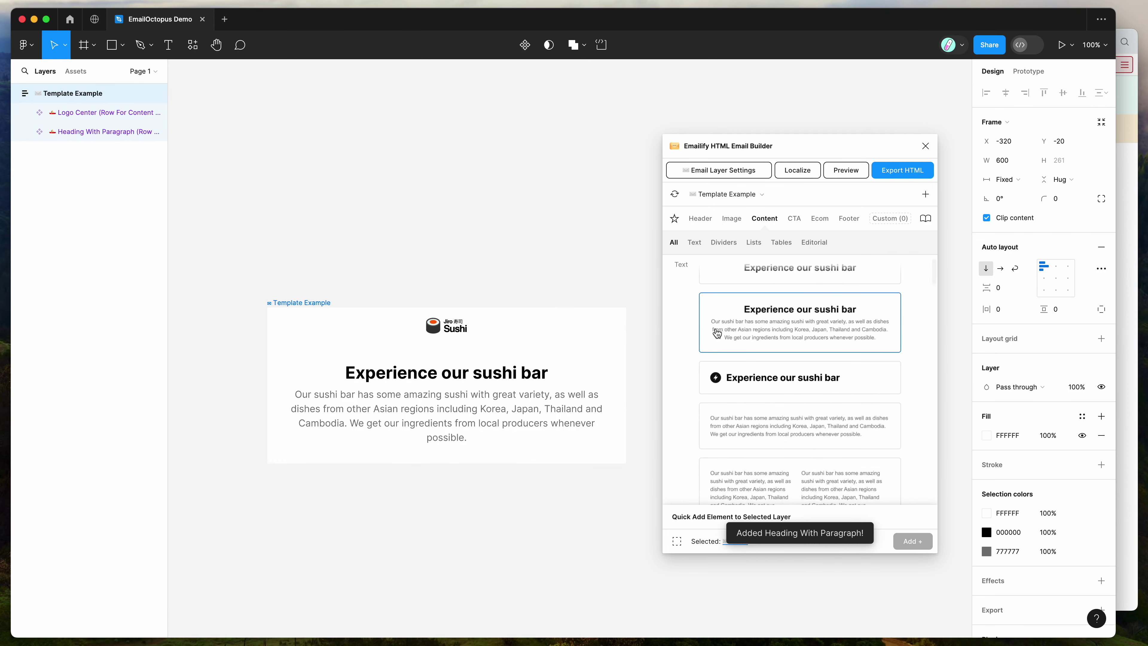
# - Add the "Welcome to Jiro" call-to-action hero and reorder it between the logo and the heading-with-paragraph row
pyautogui.click(795, 221)
pyautogui.scroll(-2, 774, 406)
pyautogui.click(762, 407)
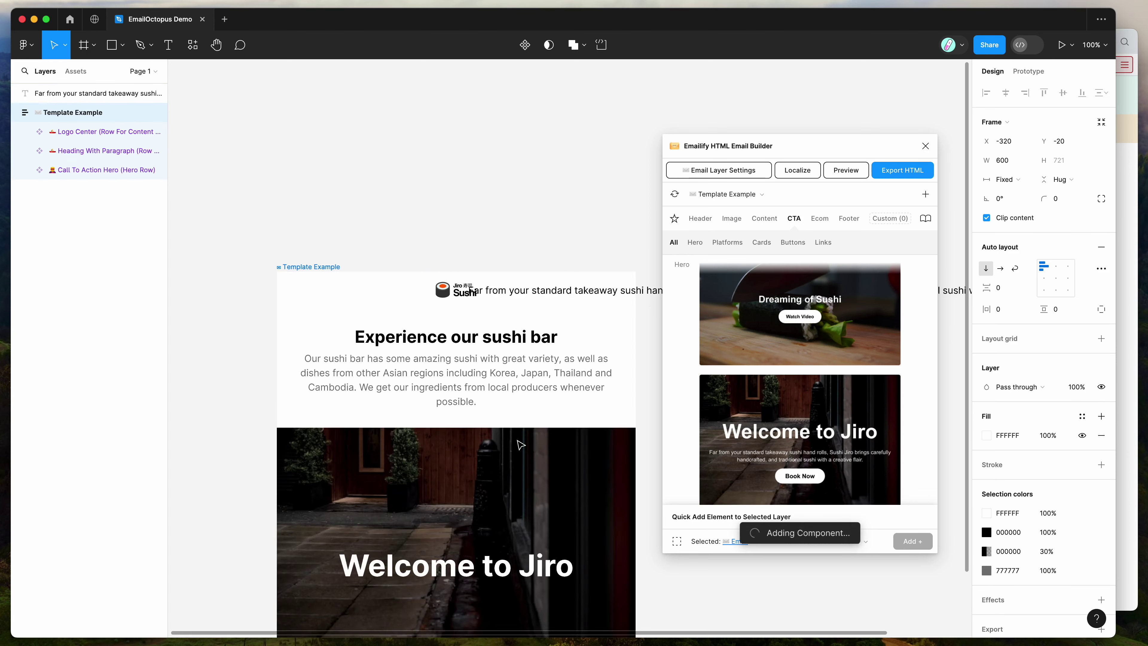
pyautogui.moveTo(502, 469); pyautogui.dragTo(475, 369)
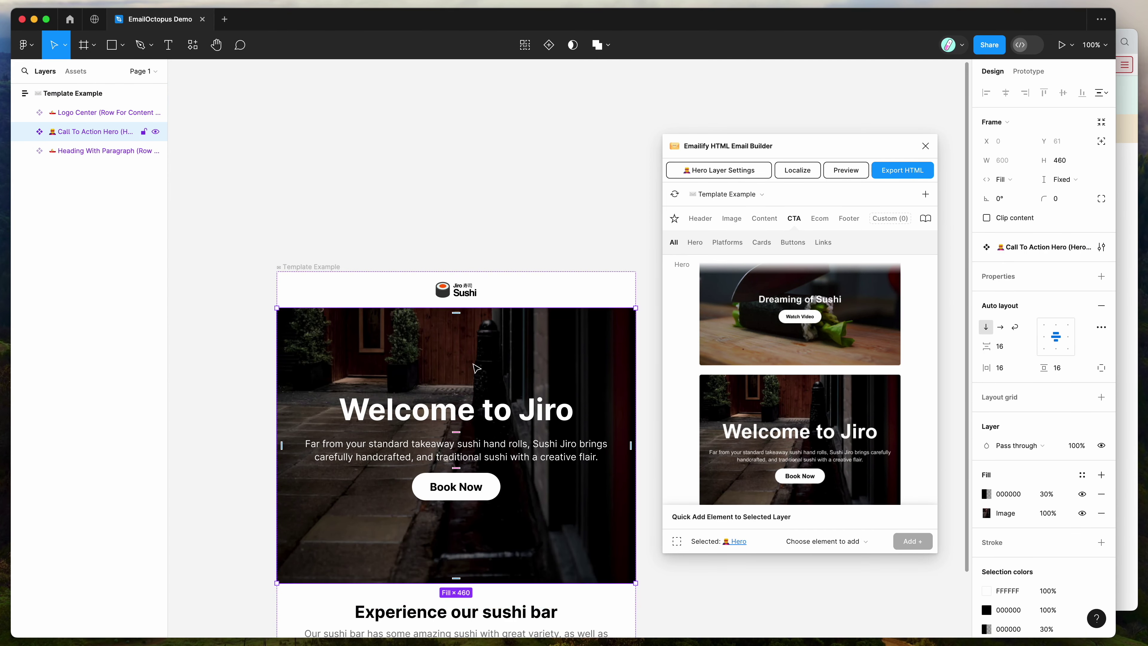
# - Add the EmailOctopus platform footer to the end of the email
pyautogui.scroll(-3, 474, 369)
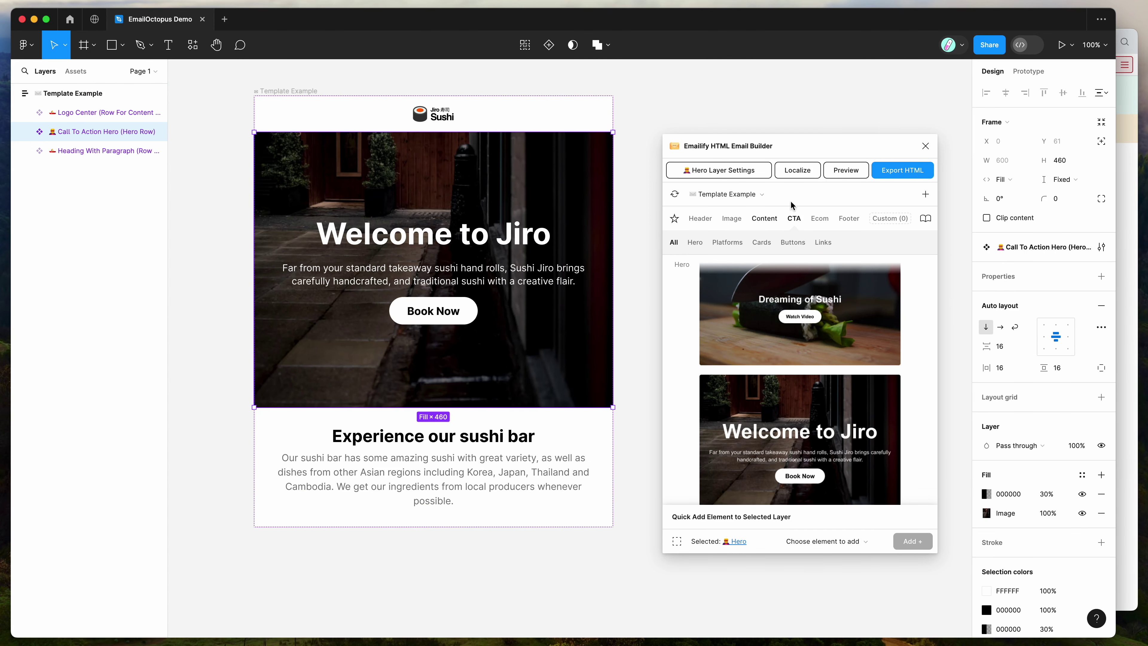
pyautogui.moveTo(801, 156); pyautogui.dragTo(805, 142)
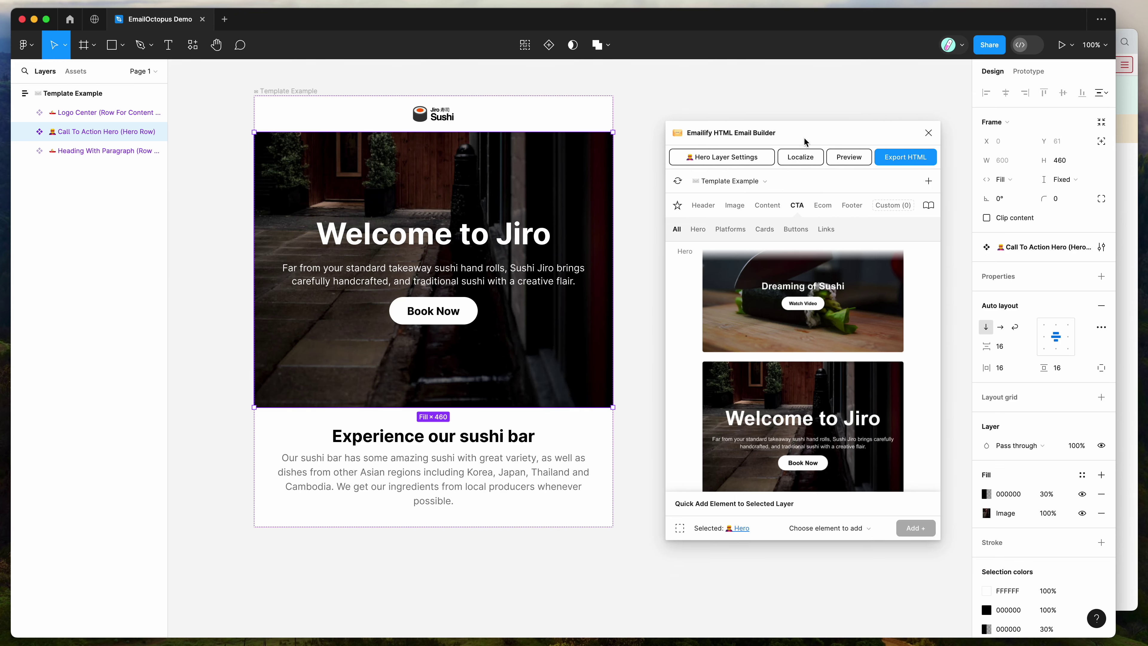
pyautogui.click(849, 205)
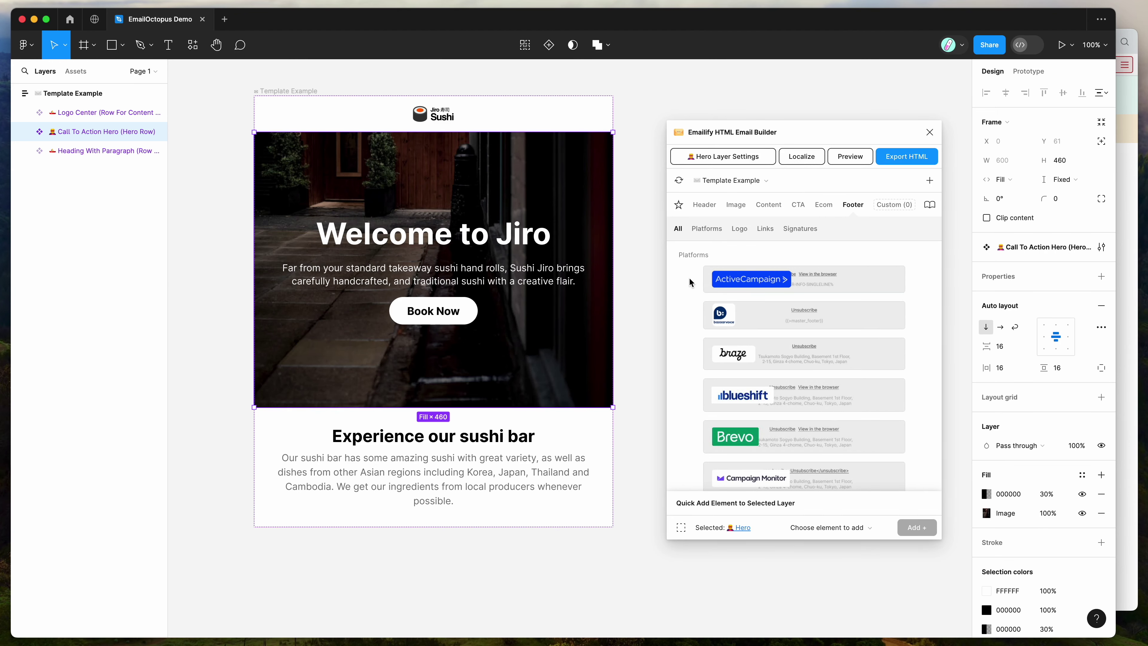
pyautogui.scroll(-5, 685, 319)
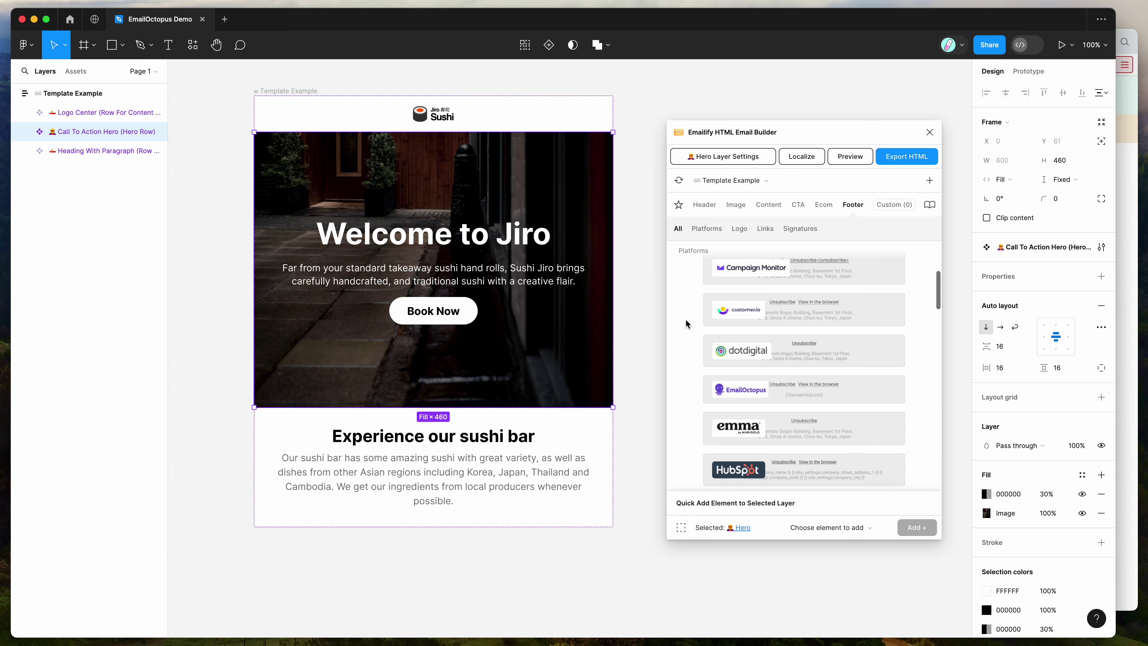
pyautogui.click(849, 203)
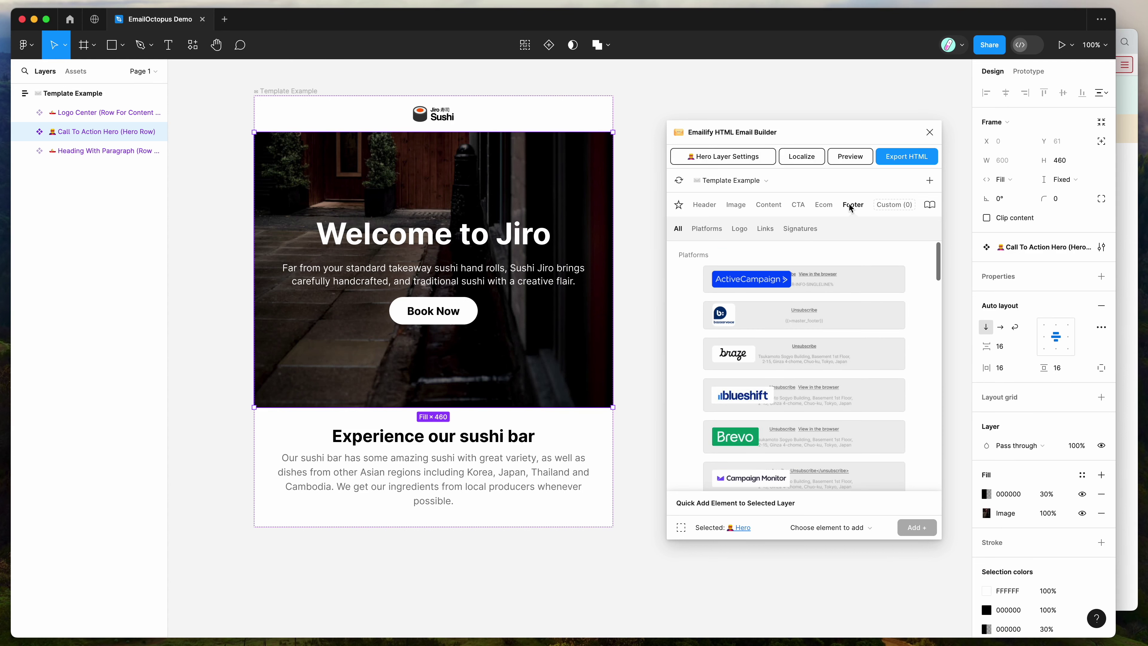
pyautogui.scroll(-6, 773, 346)
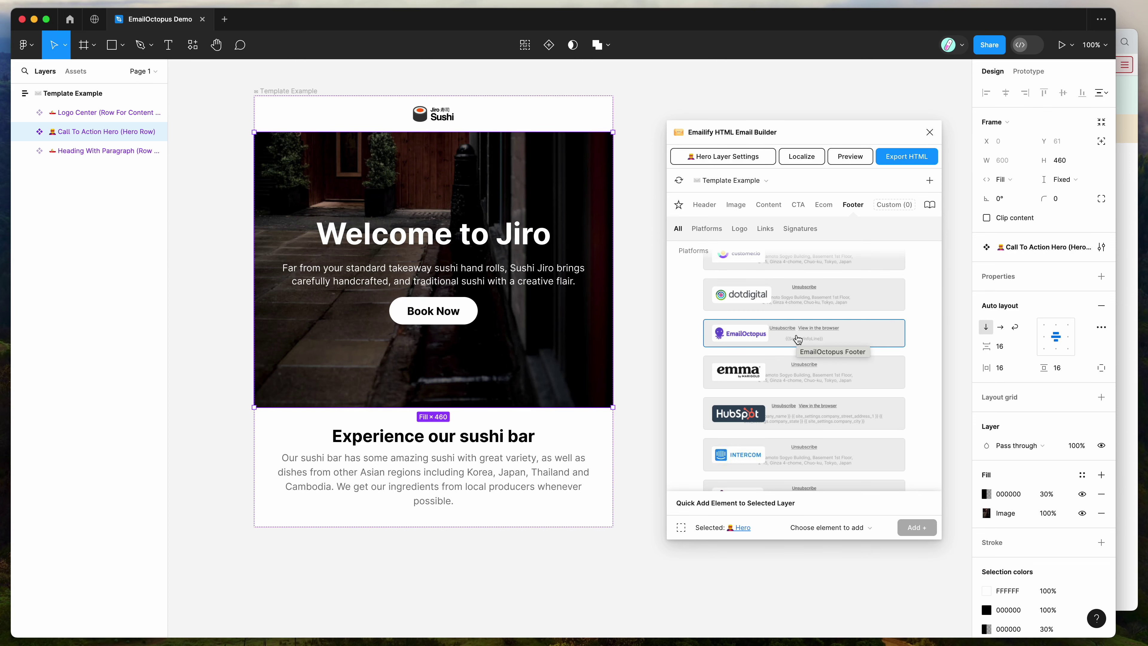
pyautogui.click(798, 339)
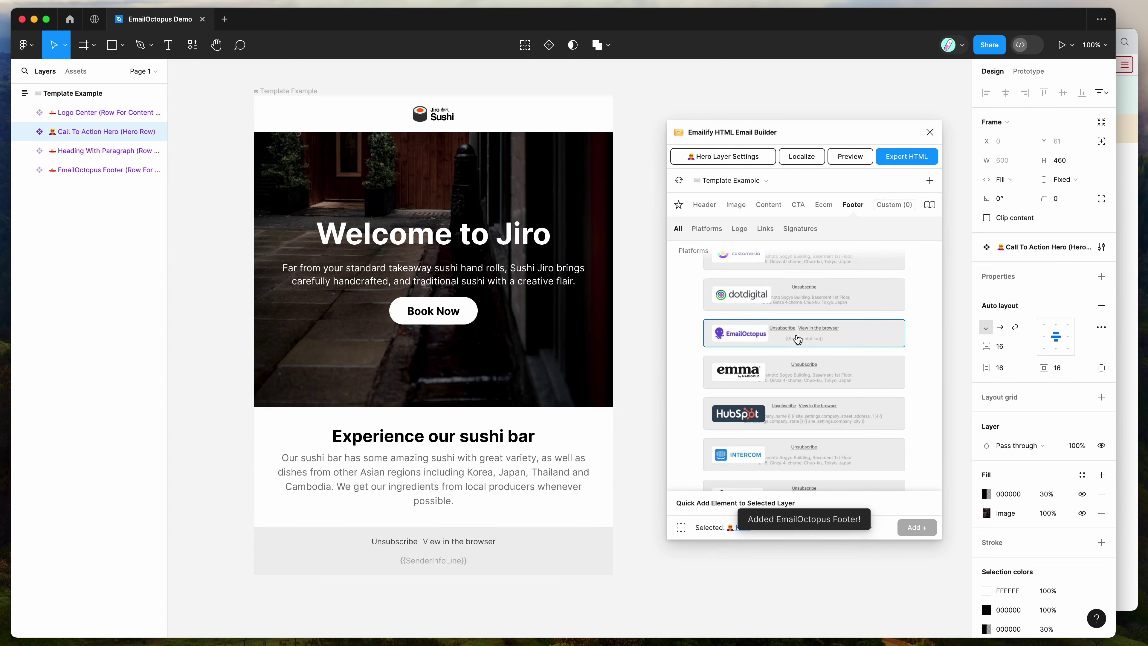
# - Select the Unsubscribe link inside the footer and open its layer settings
pyautogui.scroll(-3, 549, 399)
pyautogui.scroll(-2, 549, 399)
pyautogui.scroll(3, 549, 399)
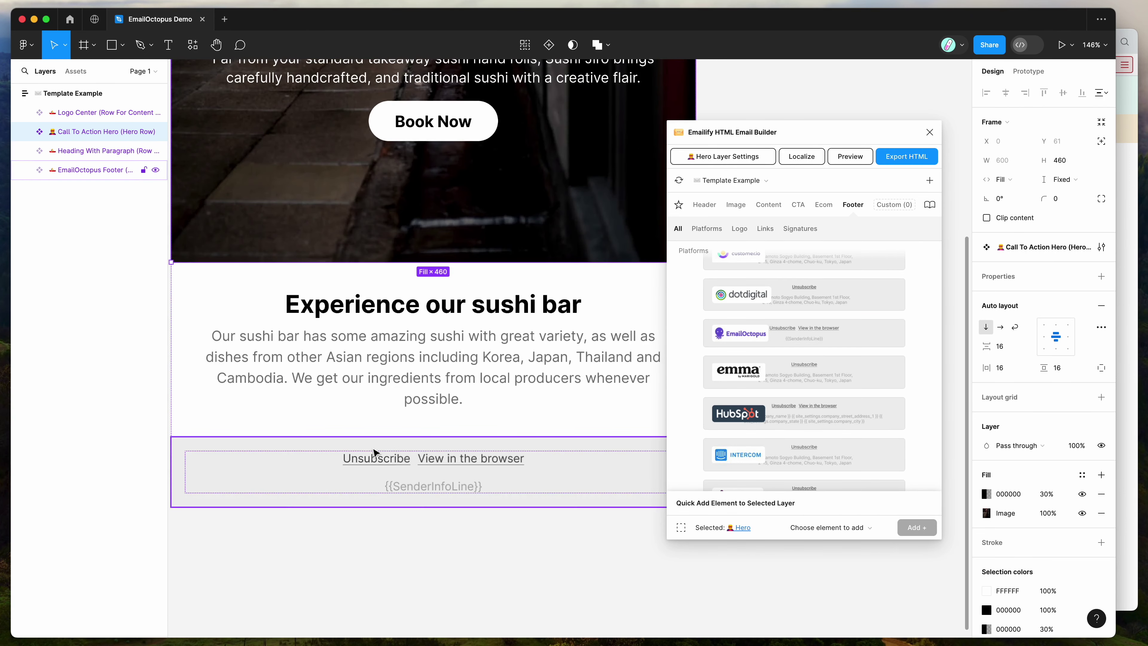
pyautogui.doubleClick(379, 466)
pyautogui.doubleClick(380, 466)
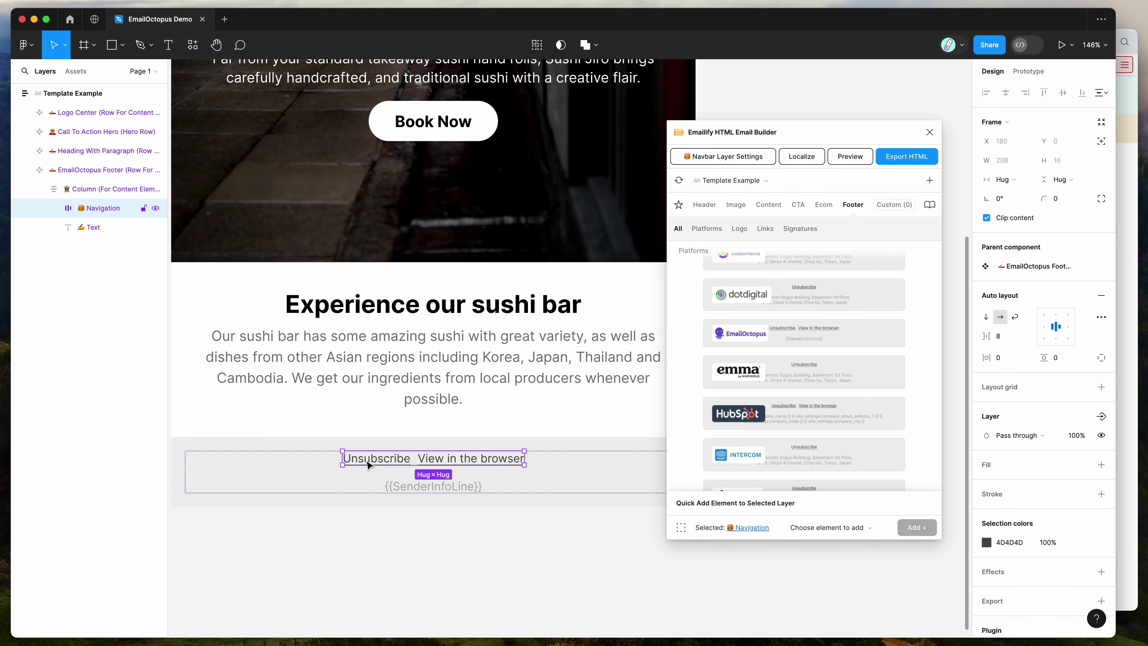
pyautogui.doubleClick(370, 465)
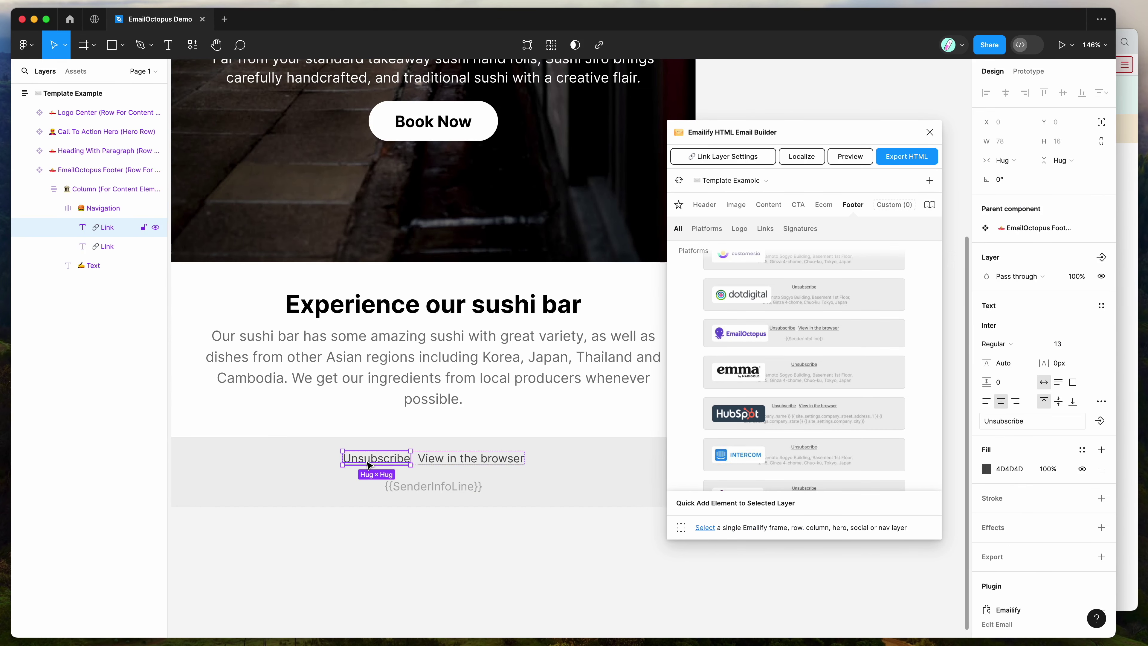
pyautogui.click(736, 157)
# - Check the clickable link URLs of the footer's "View in the browser" and Unsubscribe links
pyautogui.click(470, 459)
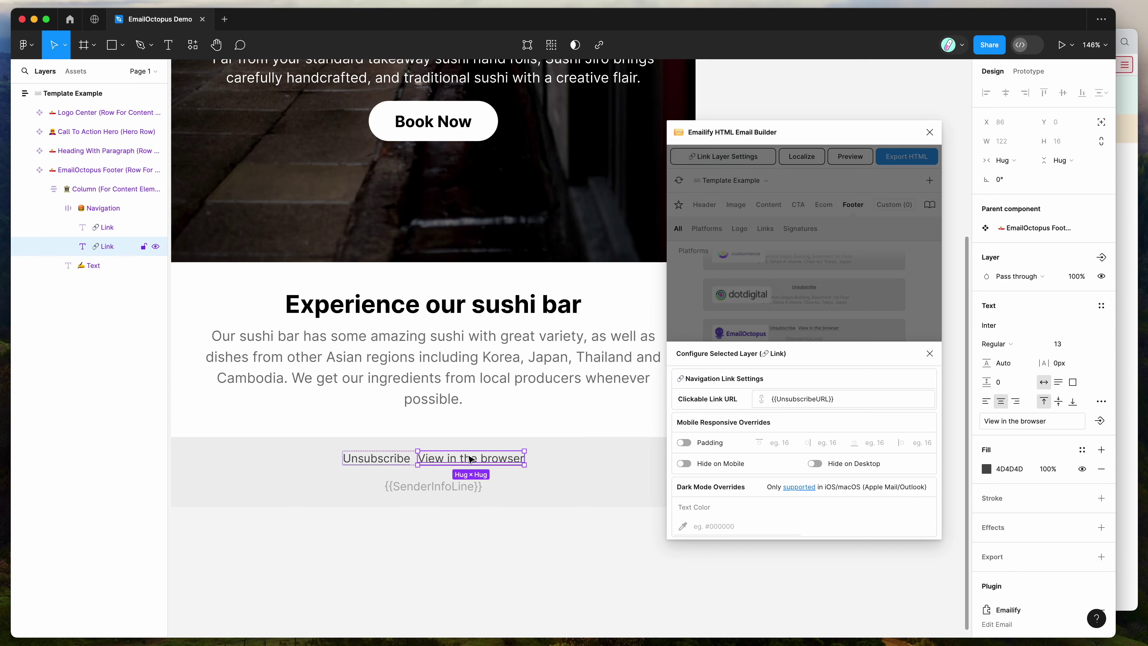
pyautogui.click(809, 399)
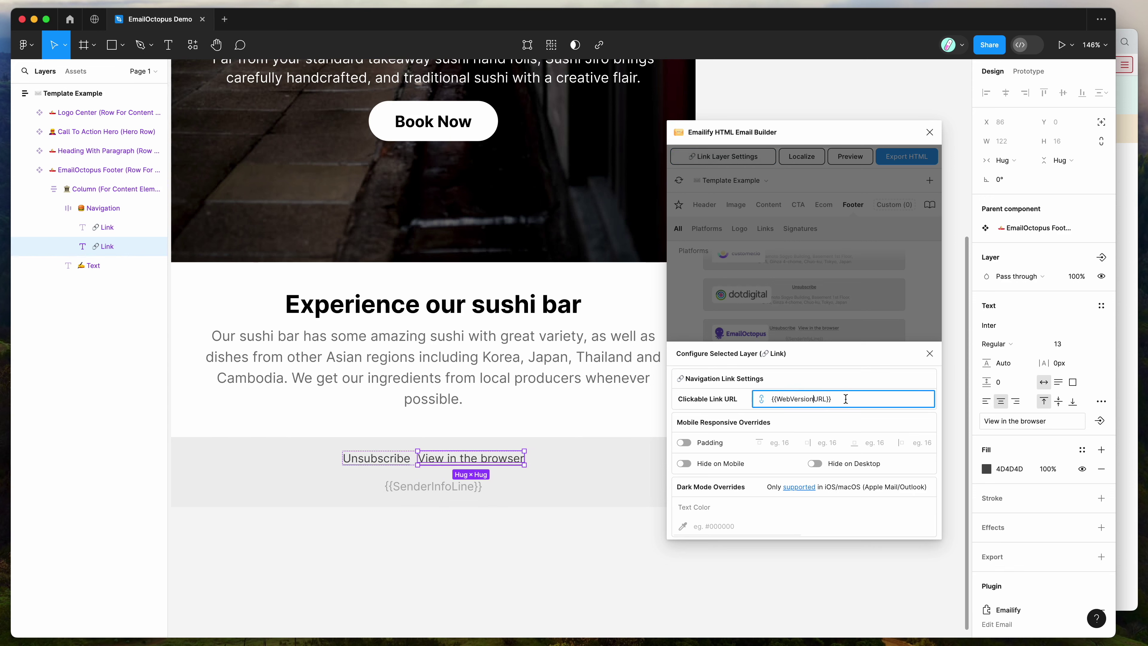
pyautogui.moveTo(846, 398); pyautogui.dragTo(739, 401)
pyautogui.click(385, 459)
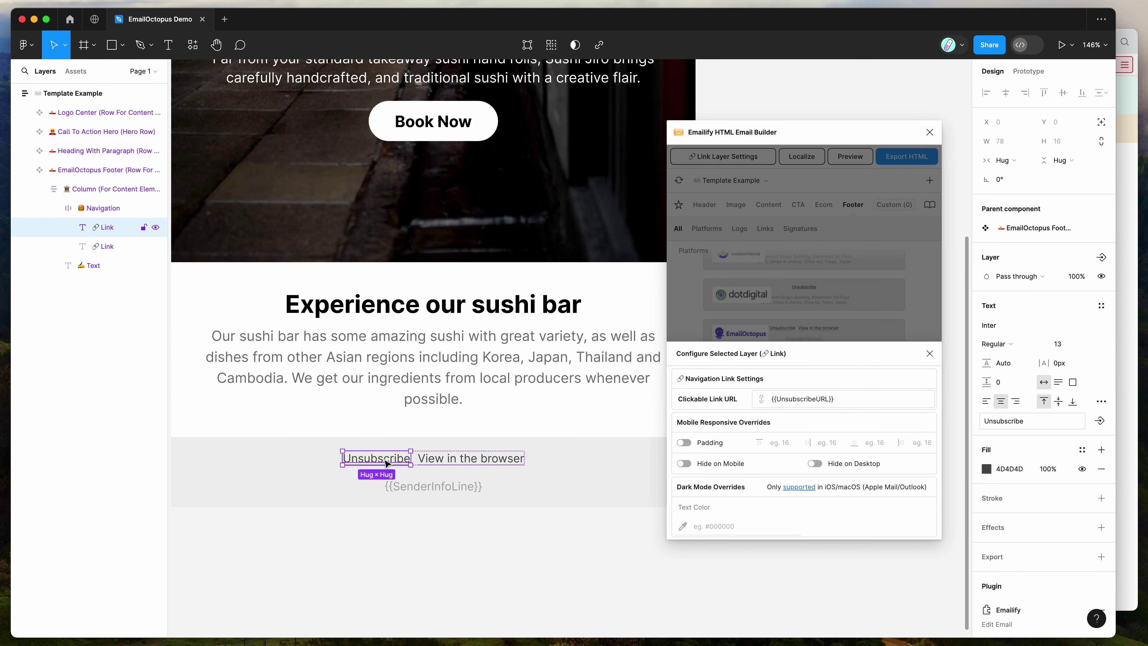
pyautogui.moveTo(850, 398); pyautogui.dragTo(729, 401)
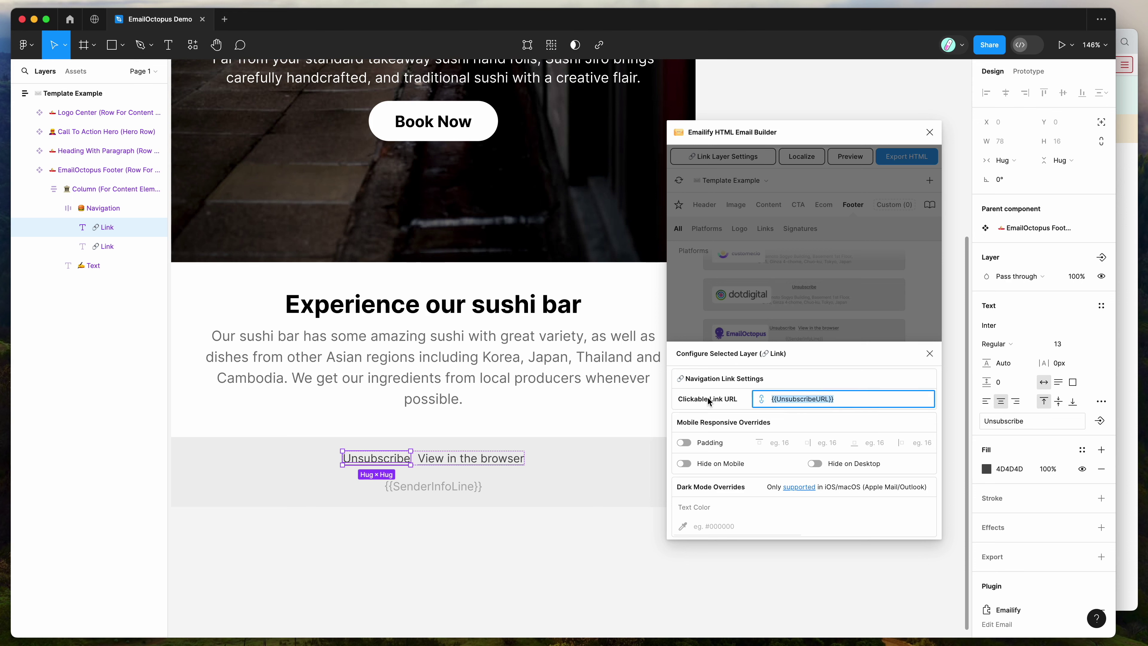
# - Check the footer's sender info text, close the layer settings, and clear the selection
pyautogui.doubleClick(458, 486)
pyautogui.moveTo(492, 487); pyautogui.dragTo(539, 486)
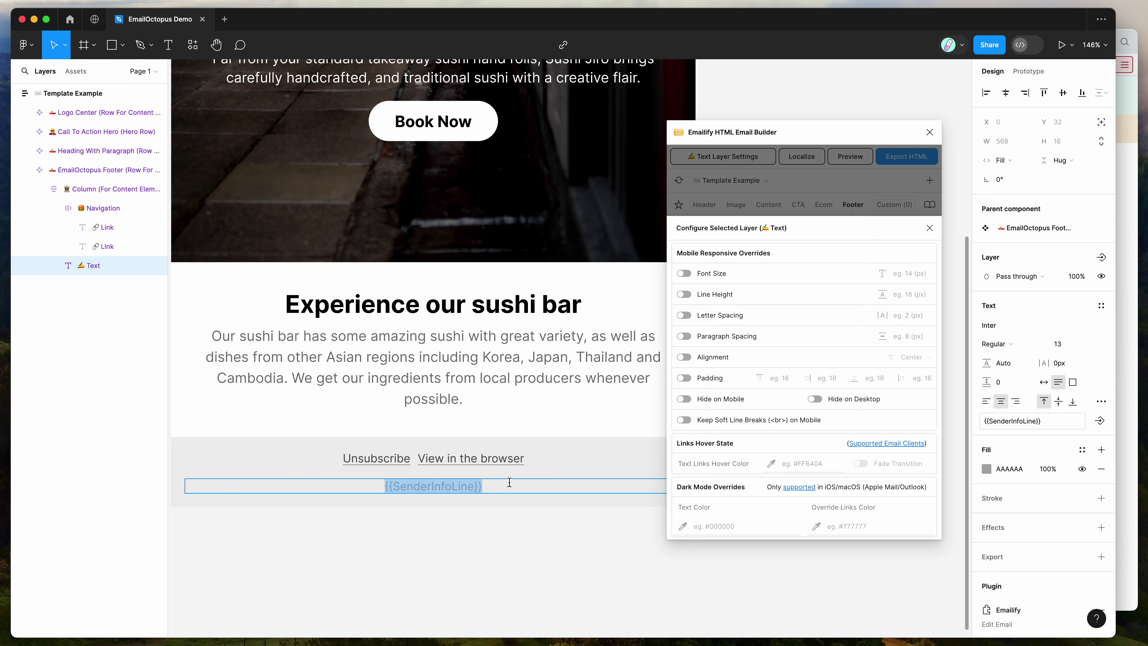
pyautogui.press('Escape')
pyautogui.click(929, 228)
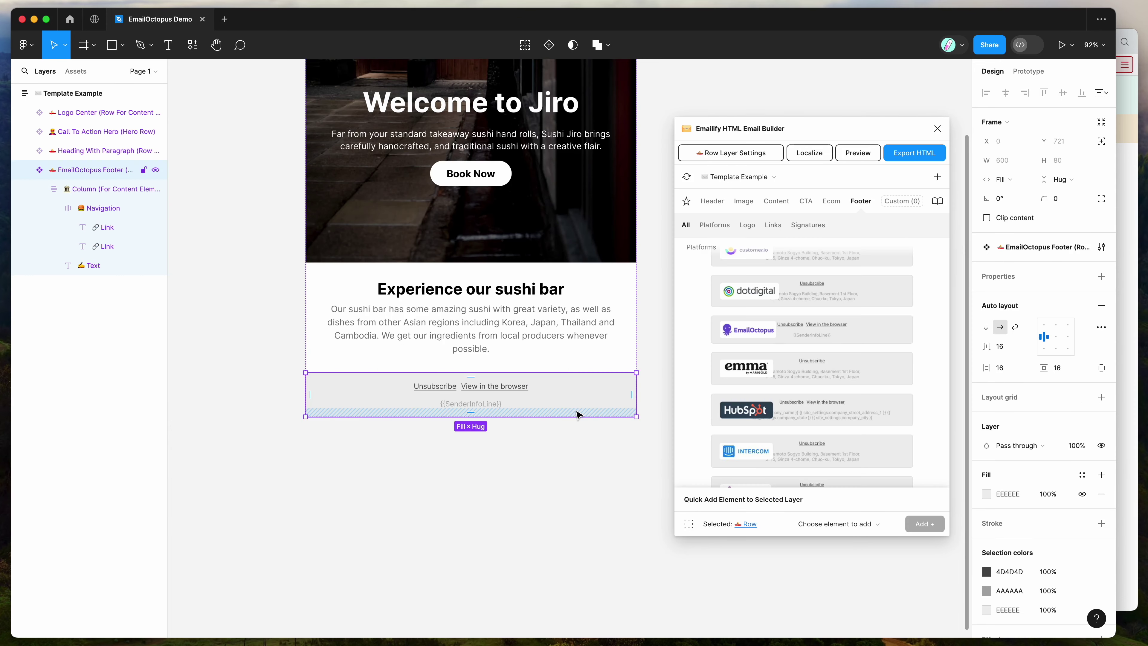
pyautogui.click(654, 386)
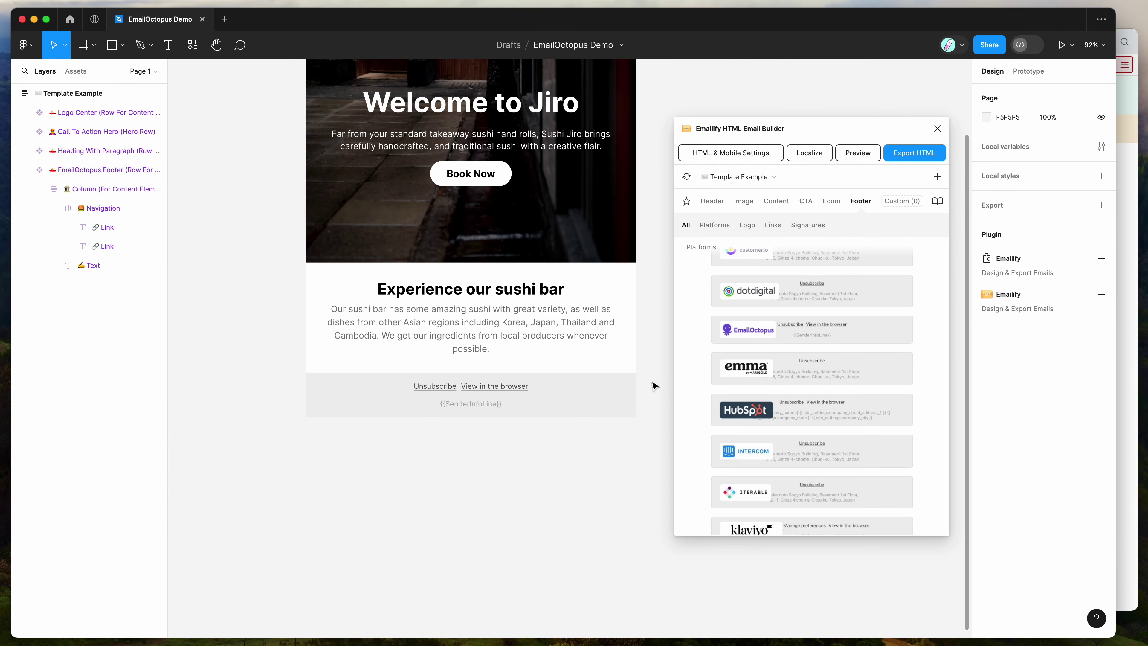
# - Preview the email at Desktop size, check its live text, and switch the preview device to iPhone 15
pyautogui.click(857, 153)
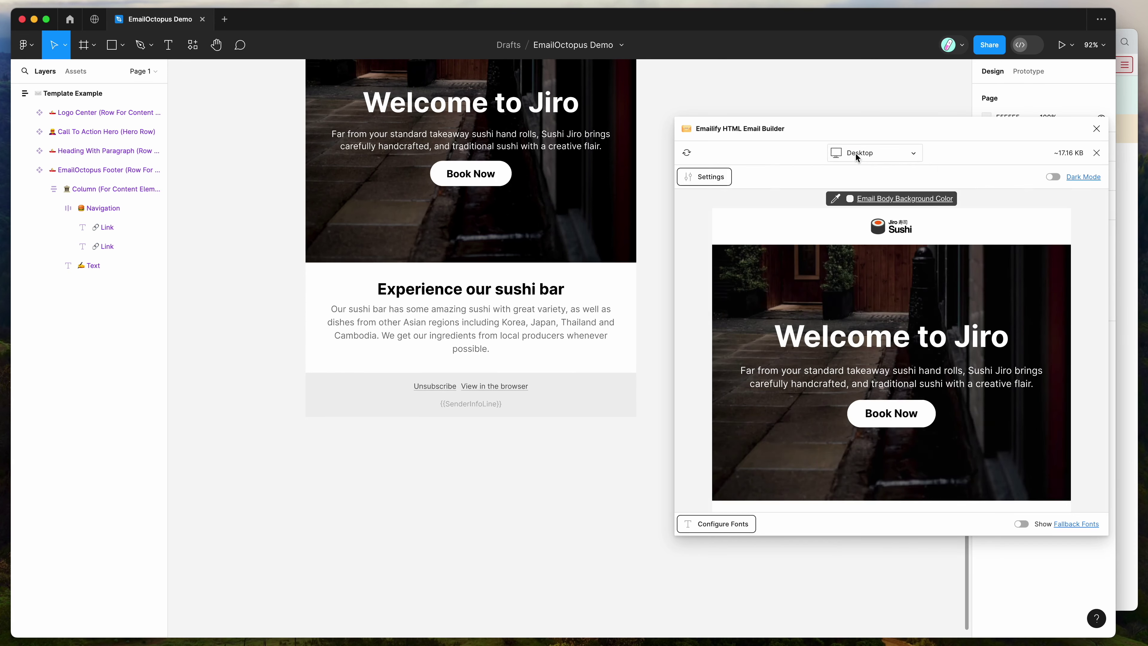
pyautogui.moveTo(778, 344); pyautogui.dragTo(1037, 384)
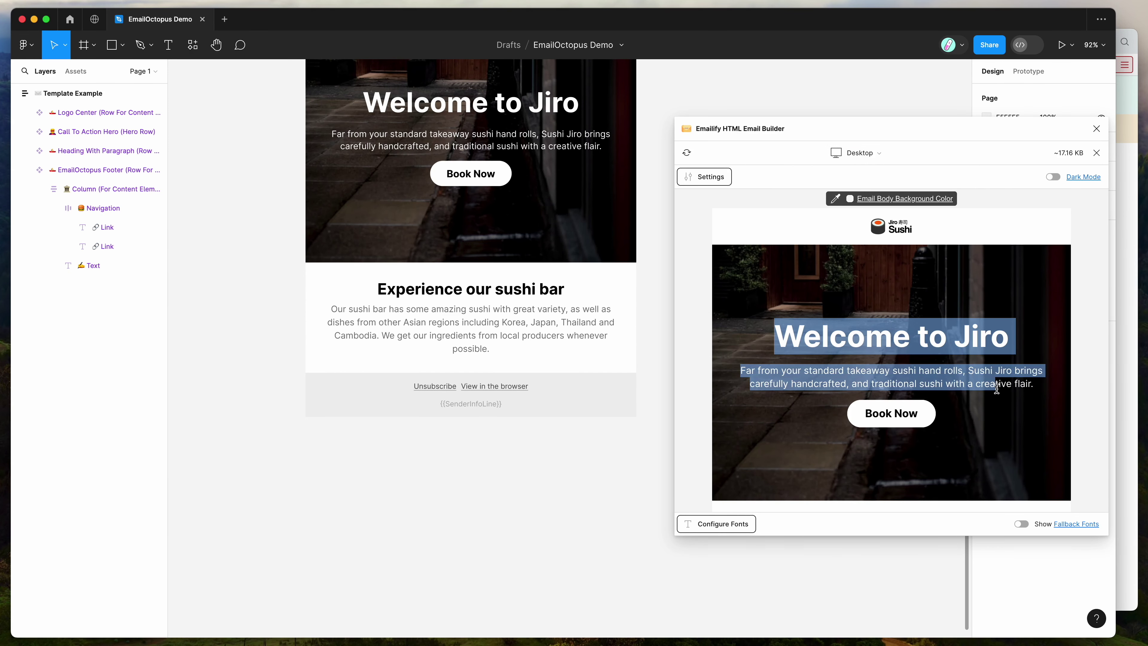
pyautogui.moveTo(961, 435); pyautogui.dragTo(779, 318)
pyautogui.click(778, 318)
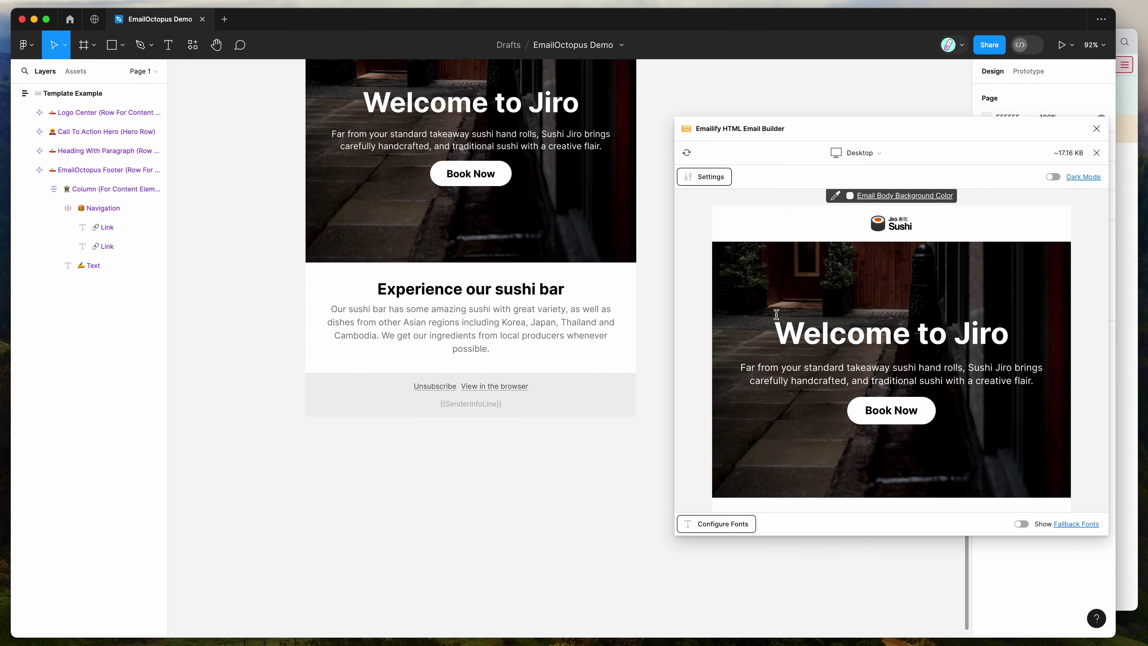
pyautogui.scroll(-4, 778, 317)
pyautogui.moveTo(790, 373); pyautogui.dragTo(858, 395)
pyautogui.click(859, 395)
pyautogui.scroll(5, 857, 393)
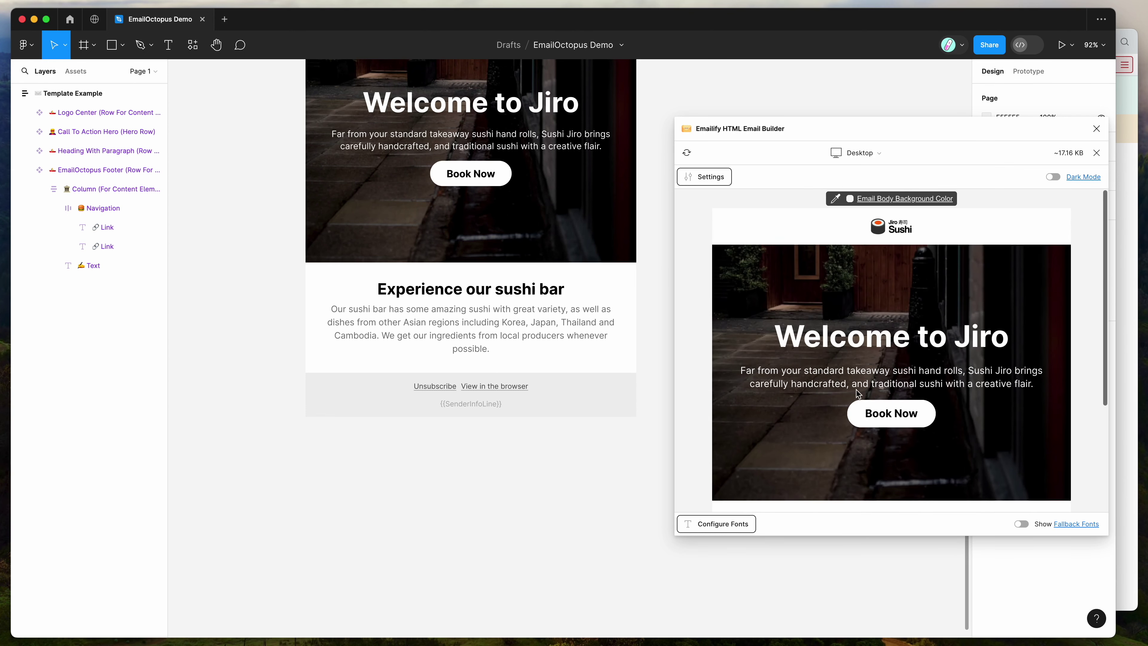
pyautogui.click(856, 153)
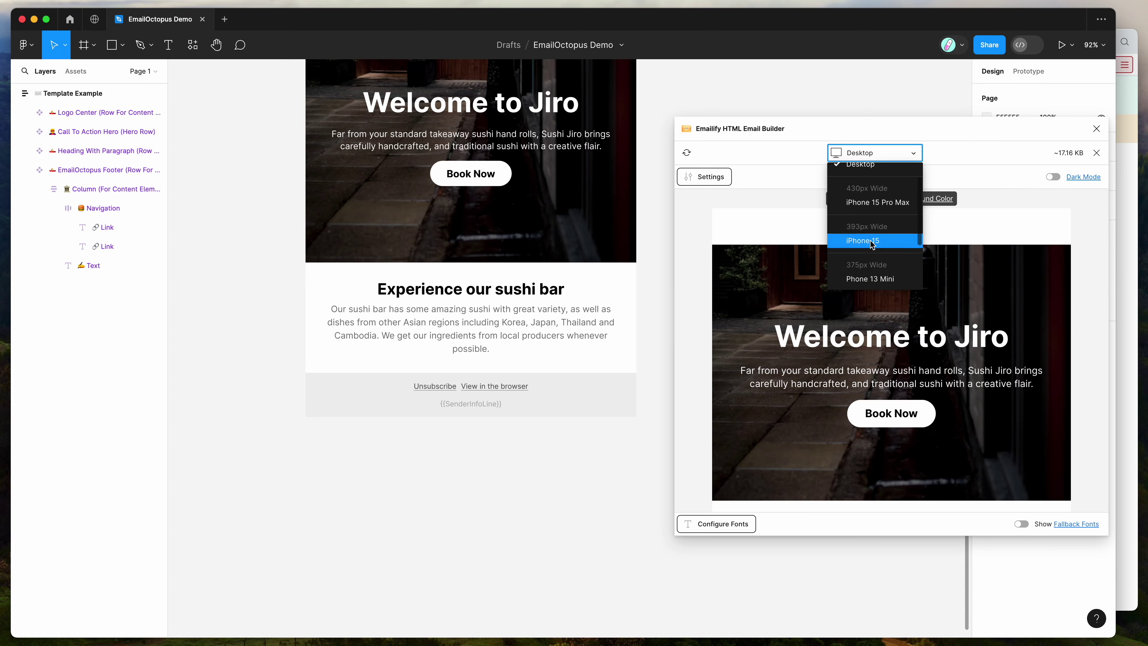
pyautogui.click(859, 239)
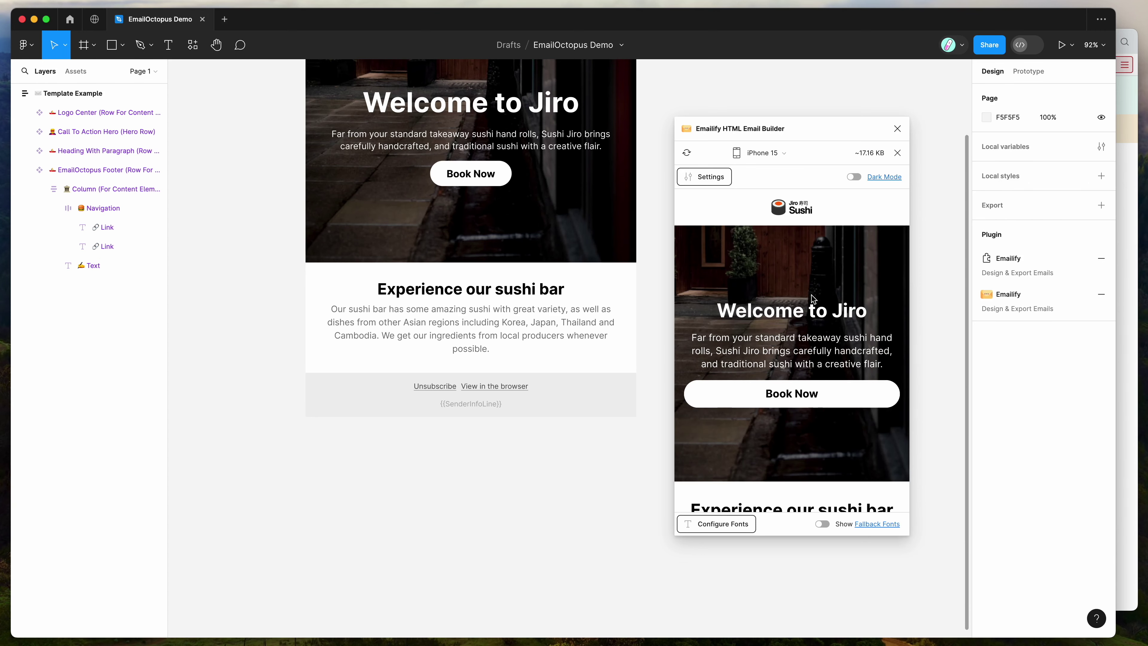
# - Check the mobile responsive overrides of the "Welcome to Jiro" heading and the Call To Action Hero row, and close the layer settings
pyautogui.click(513, 326)
pyautogui.scroll(2, 528, 257)
pyautogui.scroll(1, 527, 257)
pyautogui.click(530, 149)
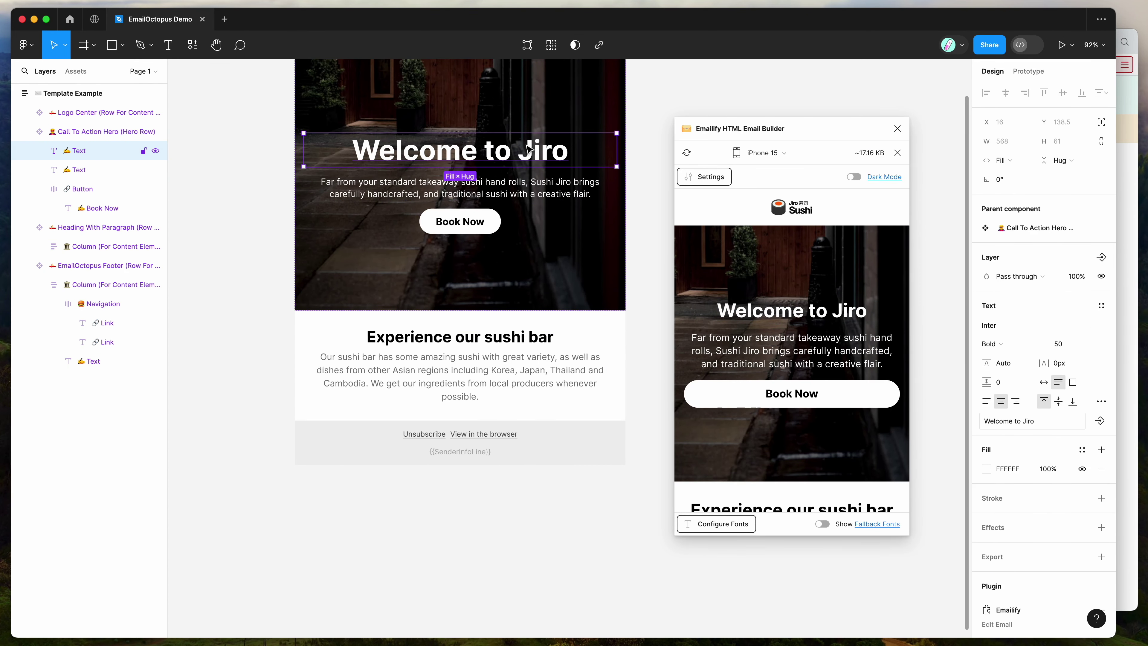
pyautogui.click(704, 177)
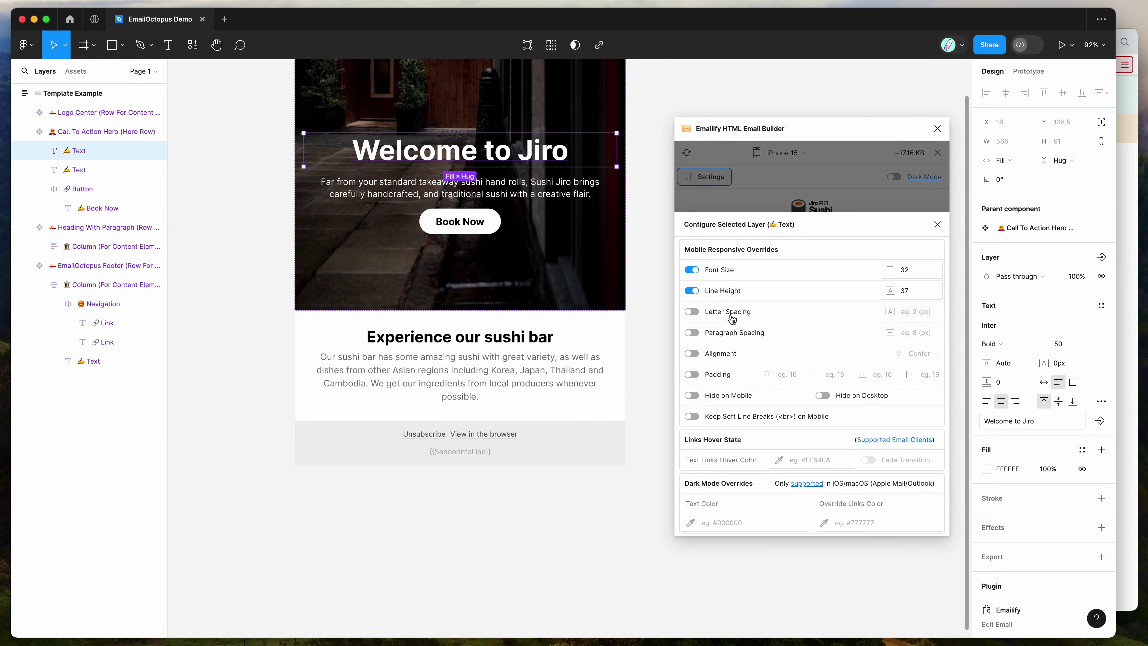
pyautogui.click(622, 282)
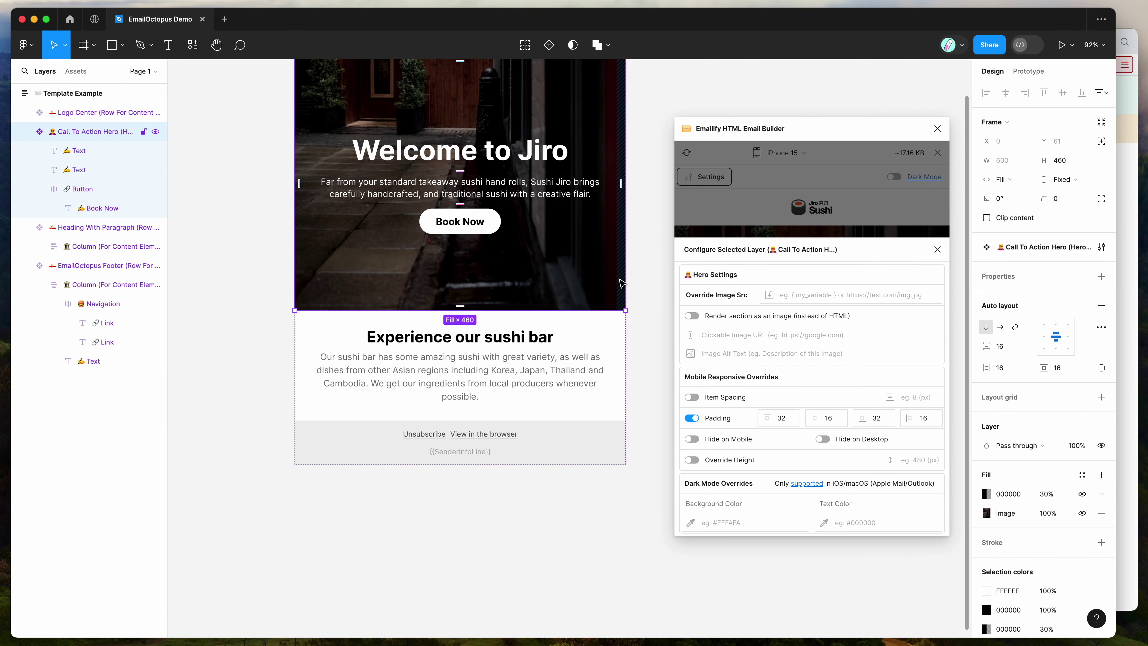
pyautogui.click(745, 215)
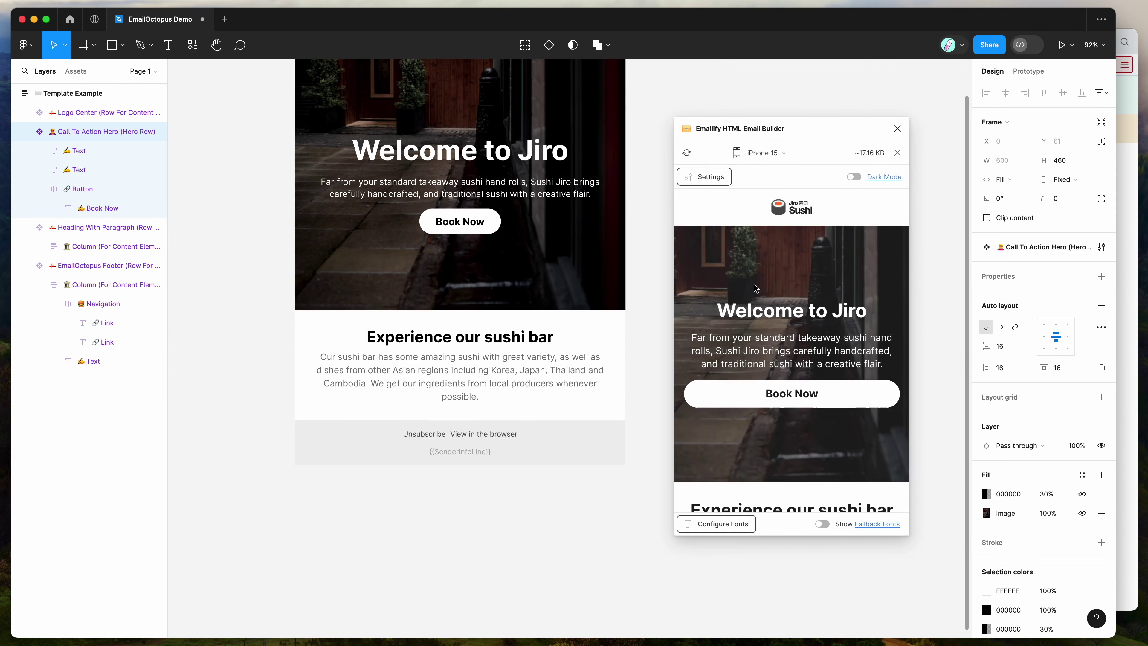
# - Switch the preview device to Desktop, shift the plugin window clear of the design, and exit the preview
pyautogui.click(777, 154)
pyautogui.click(768, 189)
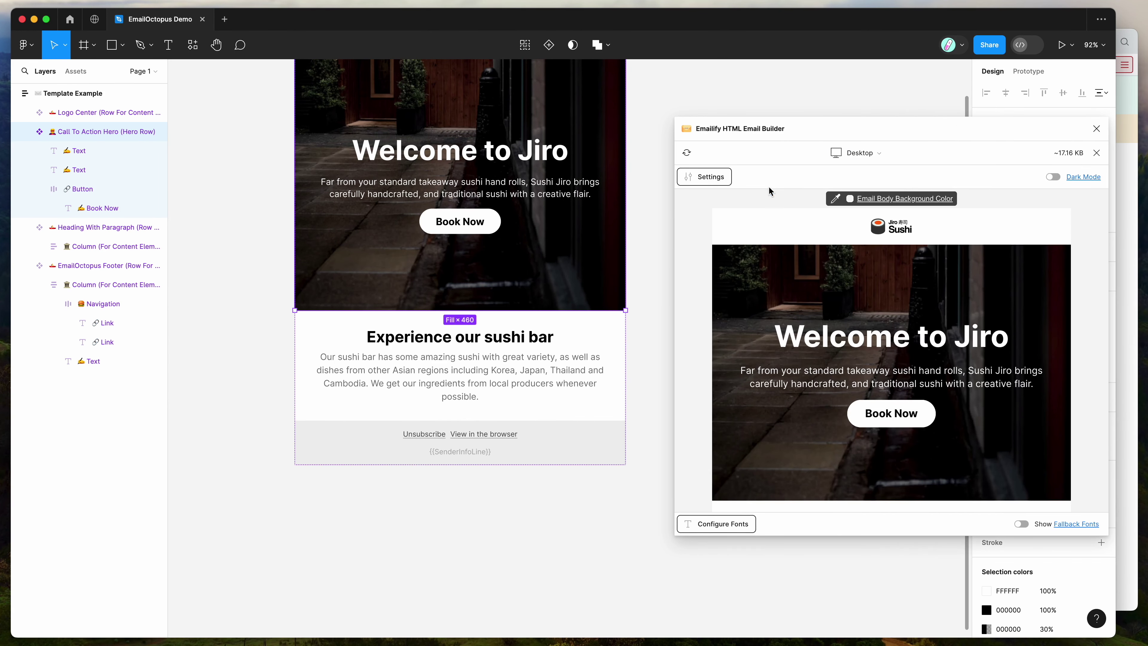
pyautogui.moveTo(878, 136); pyautogui.dragTo(866, 136)
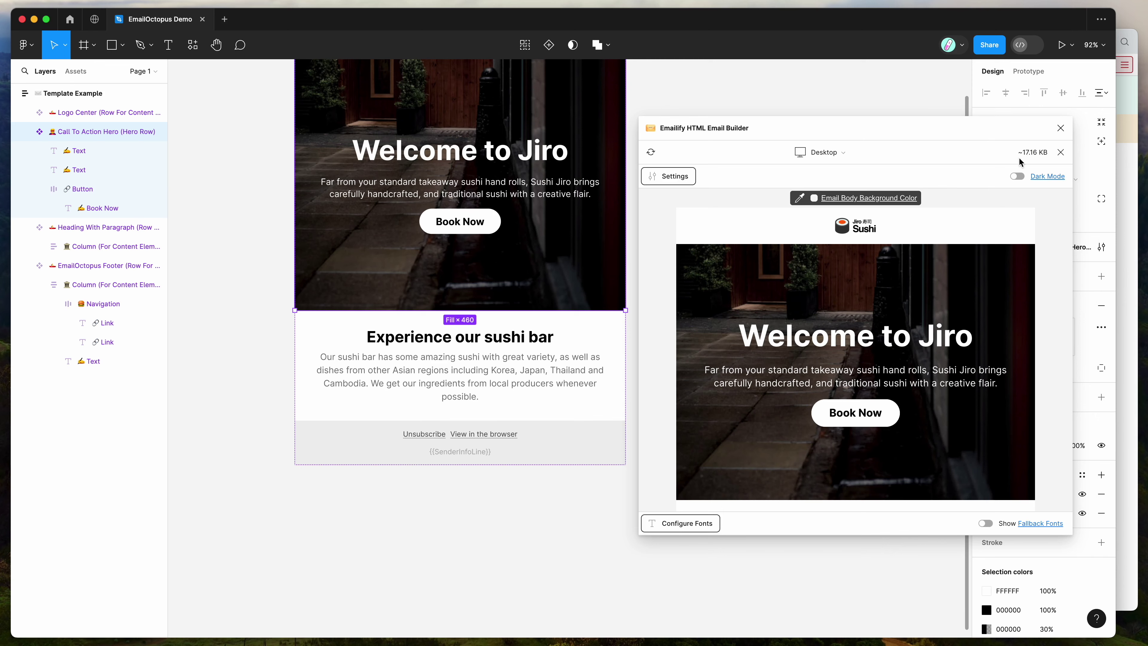
pyautogui.click(1060, 153)
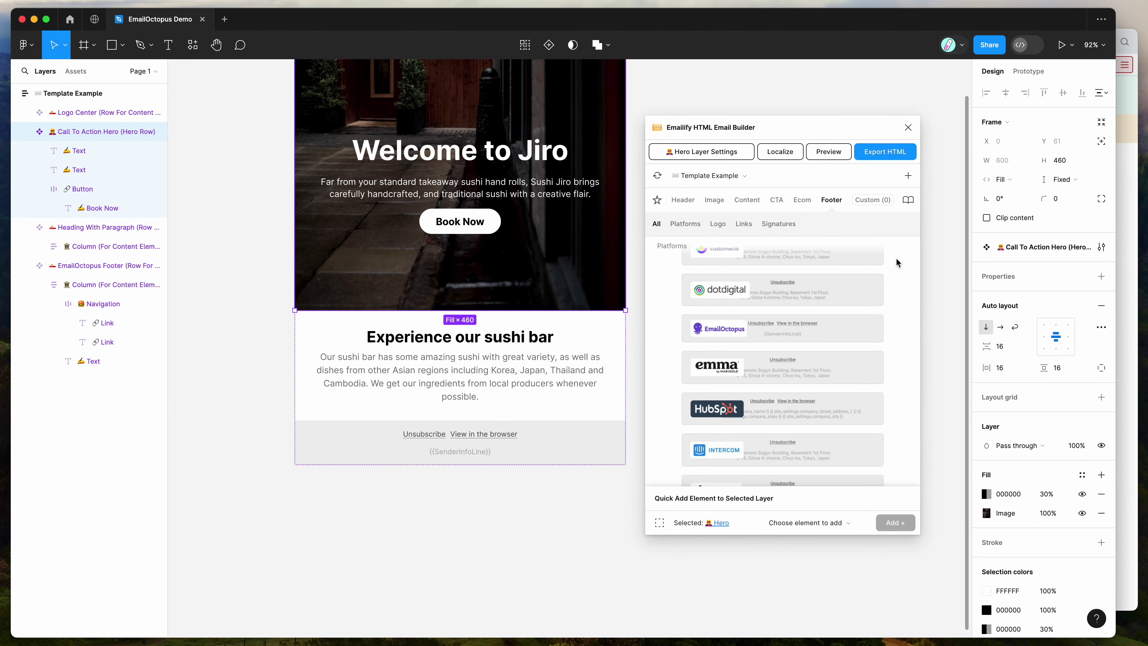
# - Open the HTML export for the Template Example email and choose EmailOctopus as the export platform
pyautogui.click(884, 156)
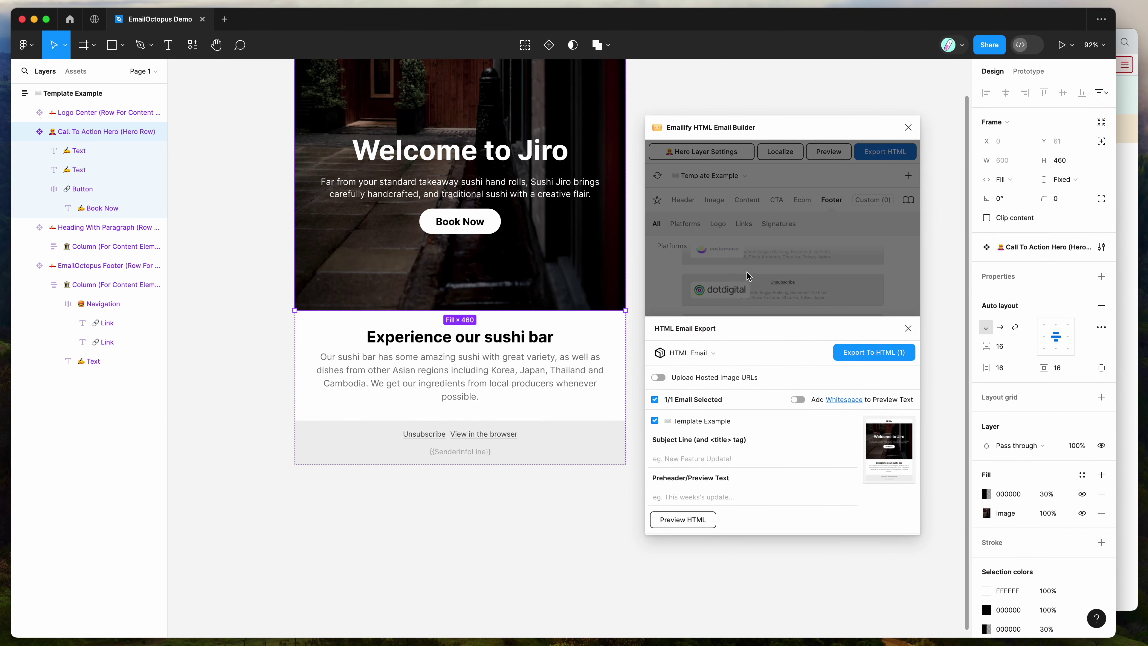
pyautogui.click(683, 356)
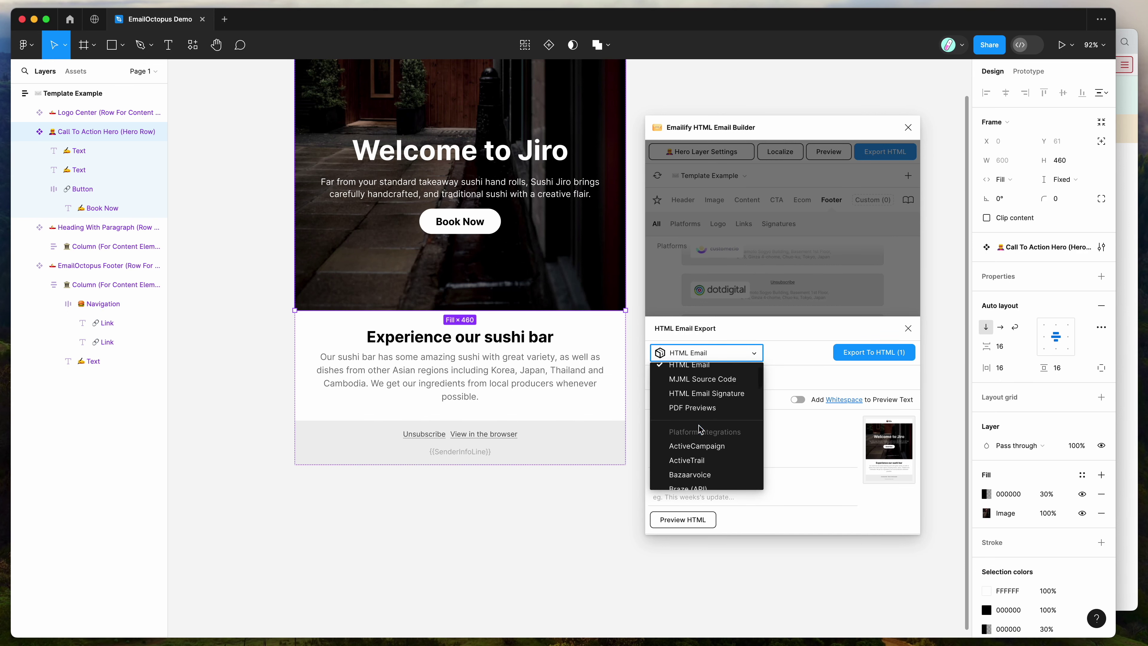
pyautogui.scroll(-5, 701, 421)
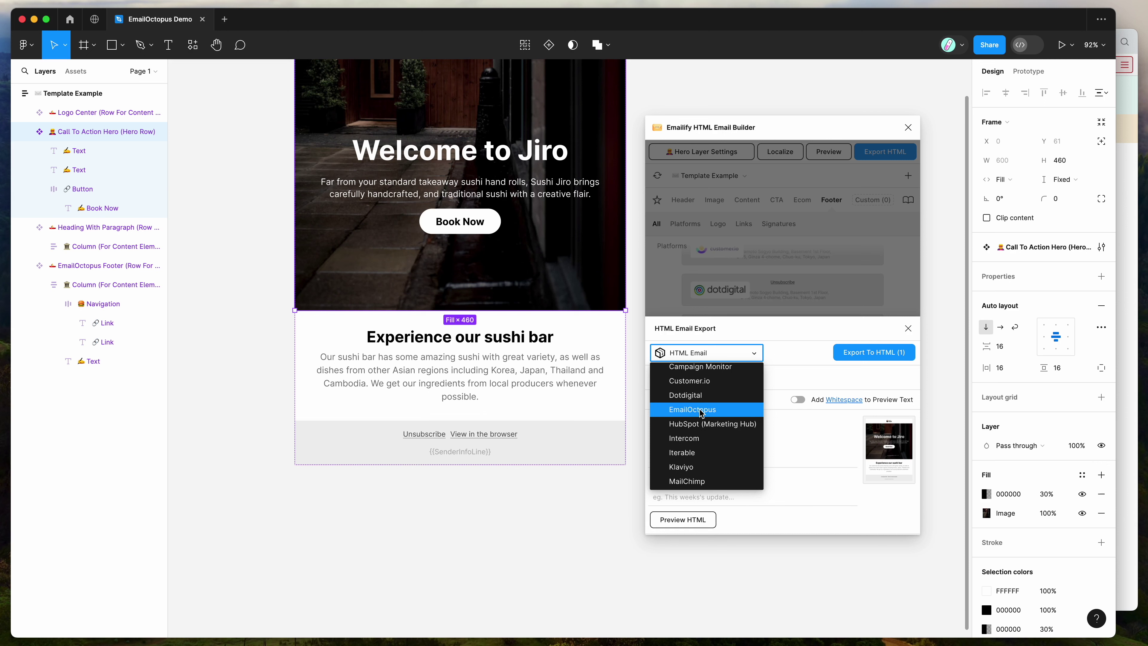
pyautogui.click(684, 410)
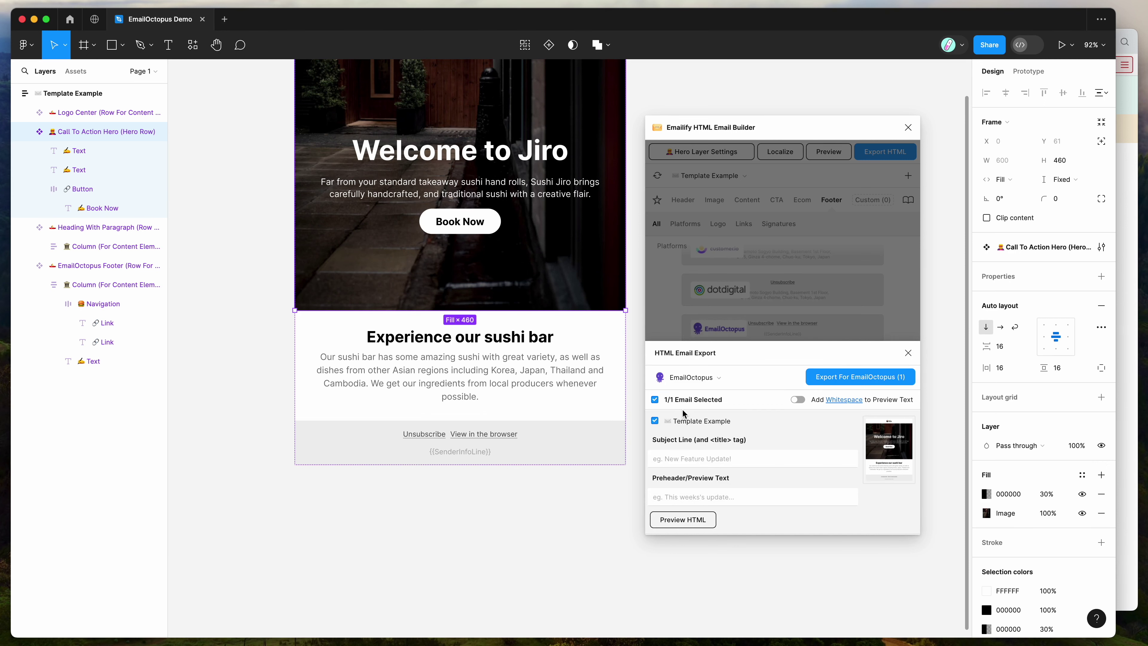
# - Set the email's subject line to "Subject here" and its preheader text to "Preheader test"
pyautogui.click(714, 458)
pyautogui.write('Subject here')
pyautogui.press('Tab')
pyautogui.write('Preh')
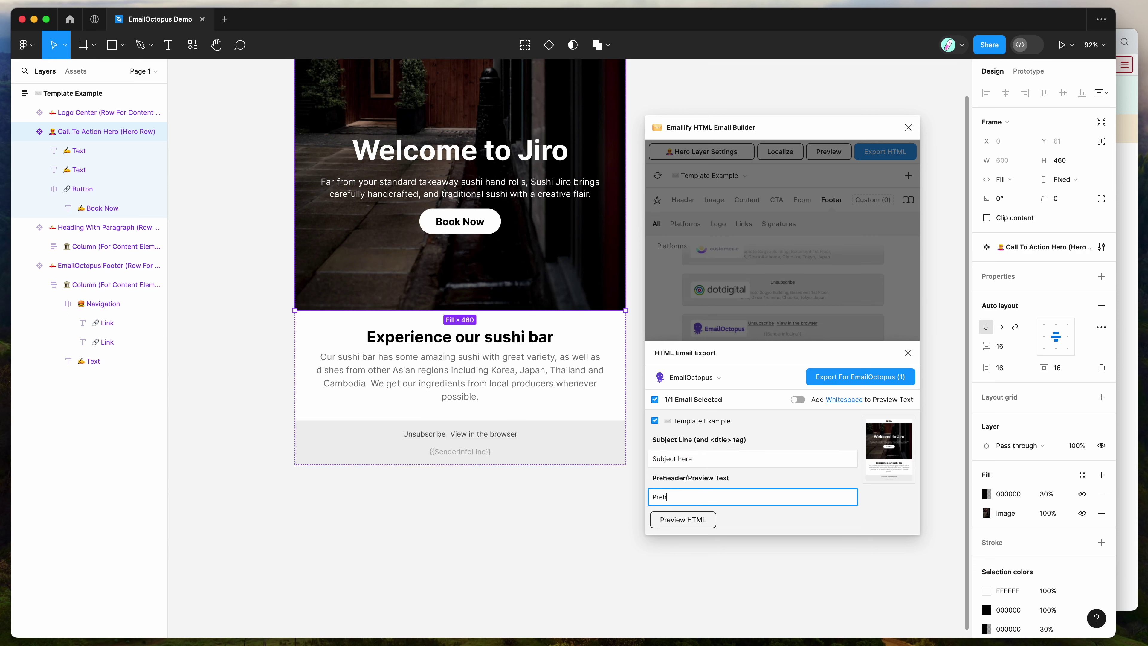
pyautogui.write('eader')
pyautogui.click(756, 460)
pyautogui.press('super+a')
pyautogui.press('Left')
pyautogui.press('super+a')
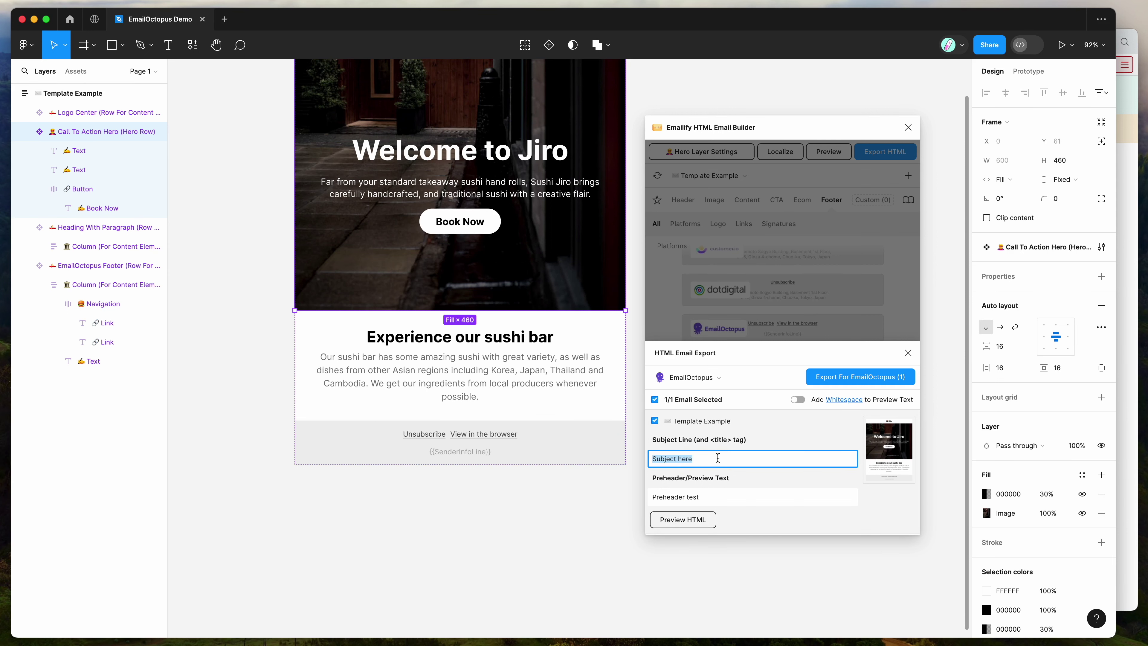
pyautogui.click(713, 498)
pyautogui.press('super+a')
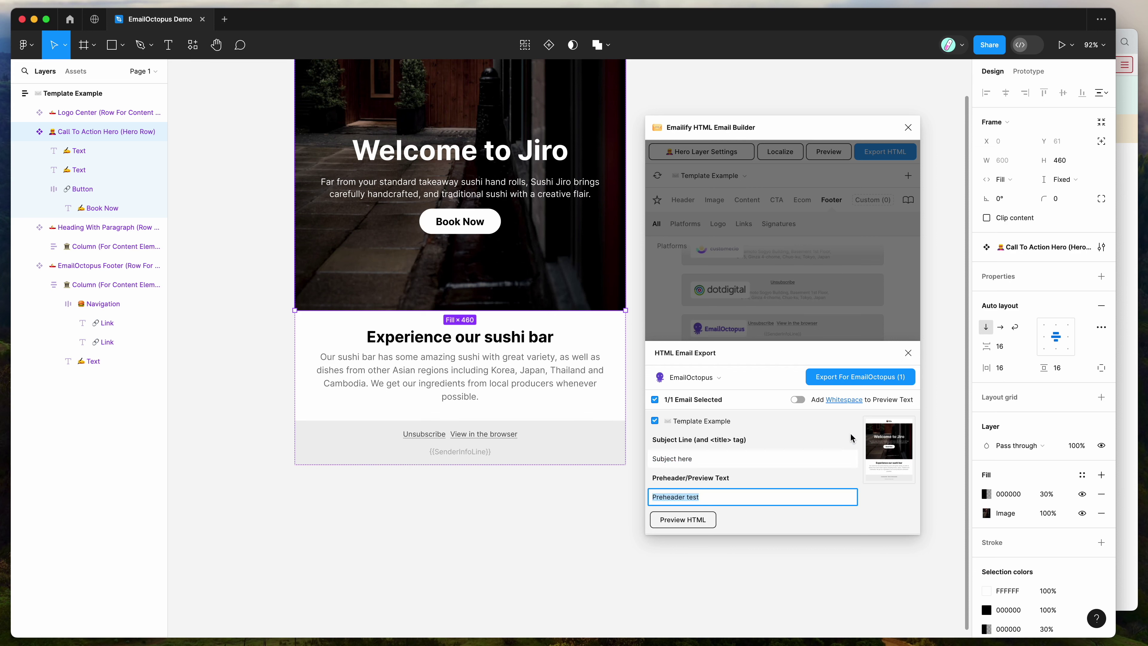
pyautogui.click(769, 457)
pyautogui.press('super+a')
pyautogui.click(698, 460)
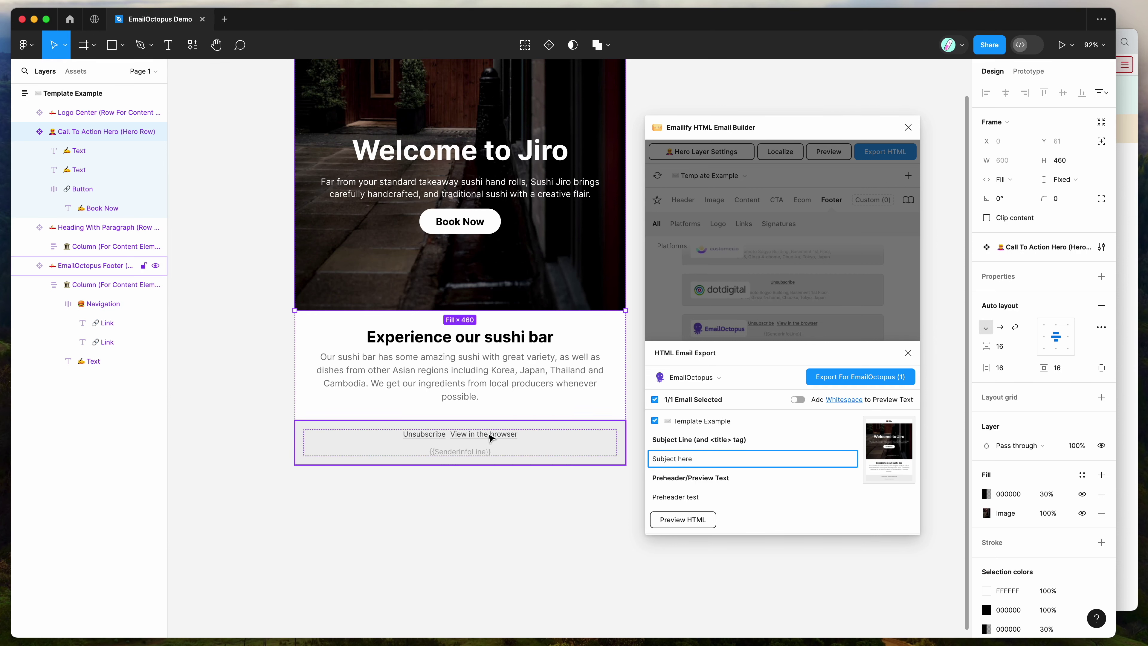
pyautogui.tripleClick(702, 457)
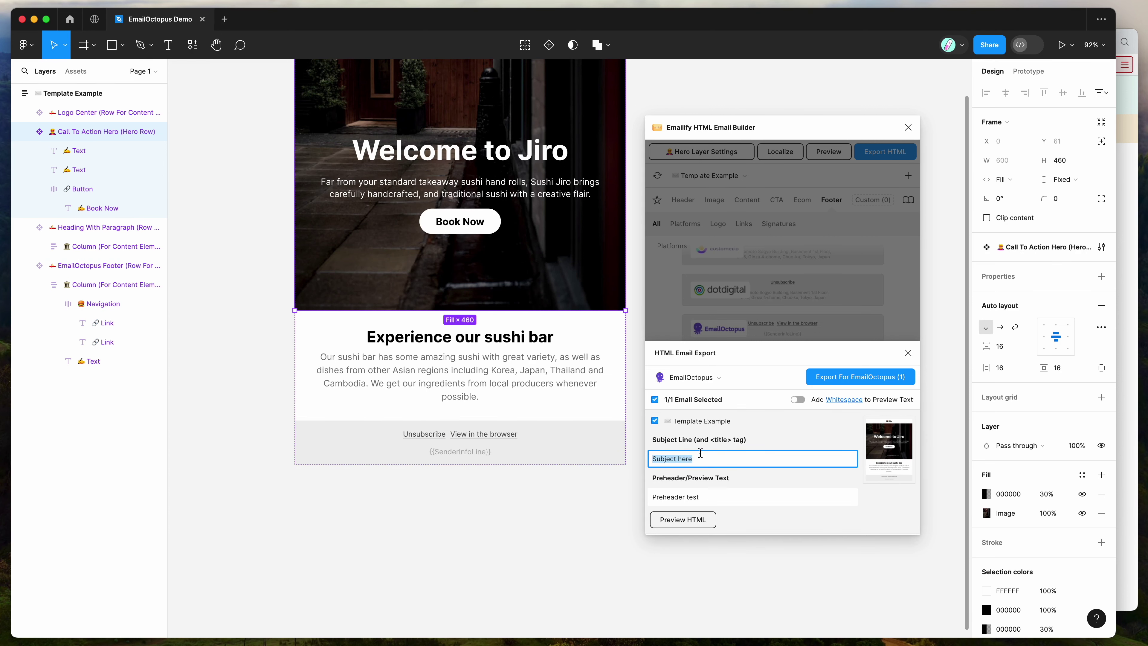
pyautogui.press('Left')
pyautogui.click(782, 352)
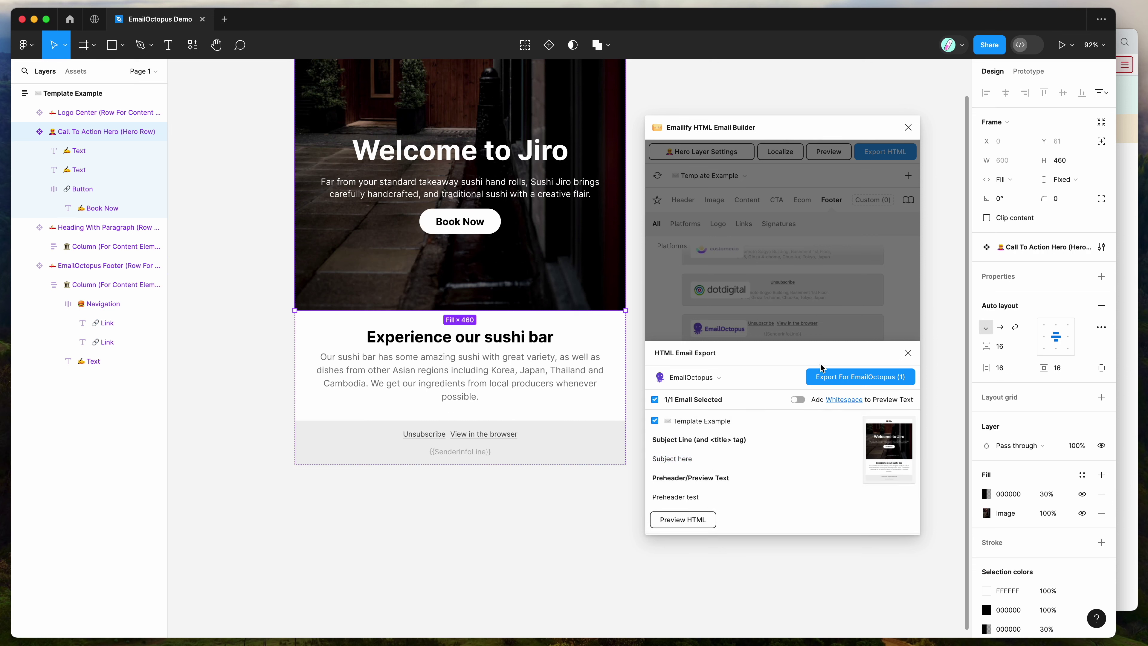
# - Export the email for EmailOctopus and save the downloaded .zip file to the Desktop
pyautogui.click(851, 379)
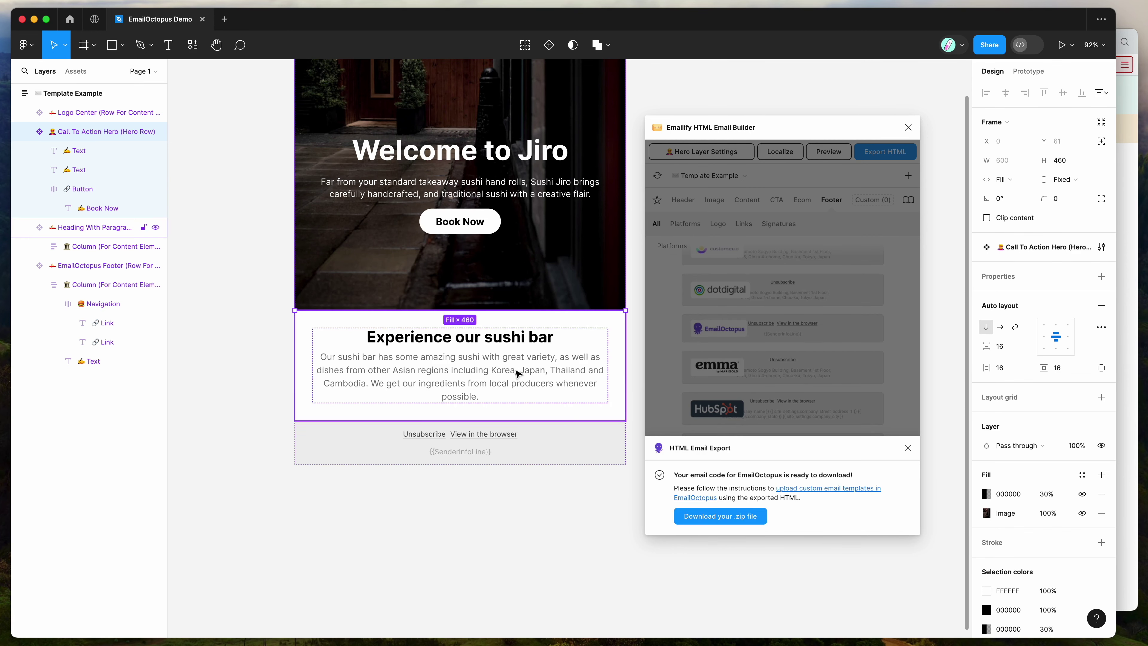
pyautogui.scroll(3, 516, 320)
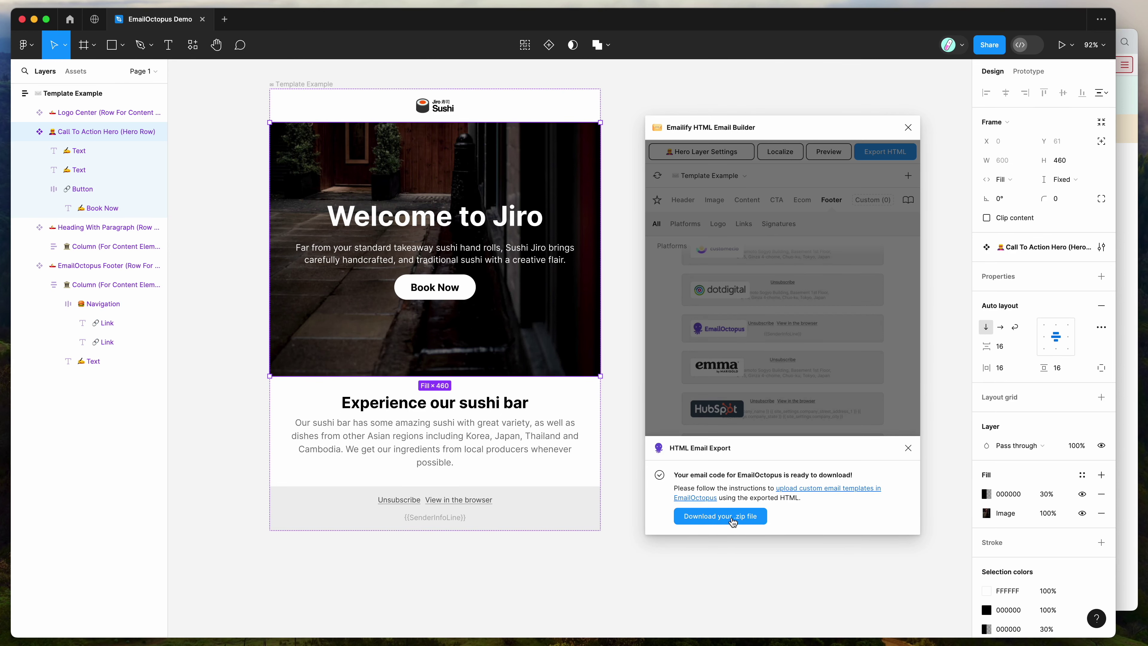
pyautogui.click(712, 517)
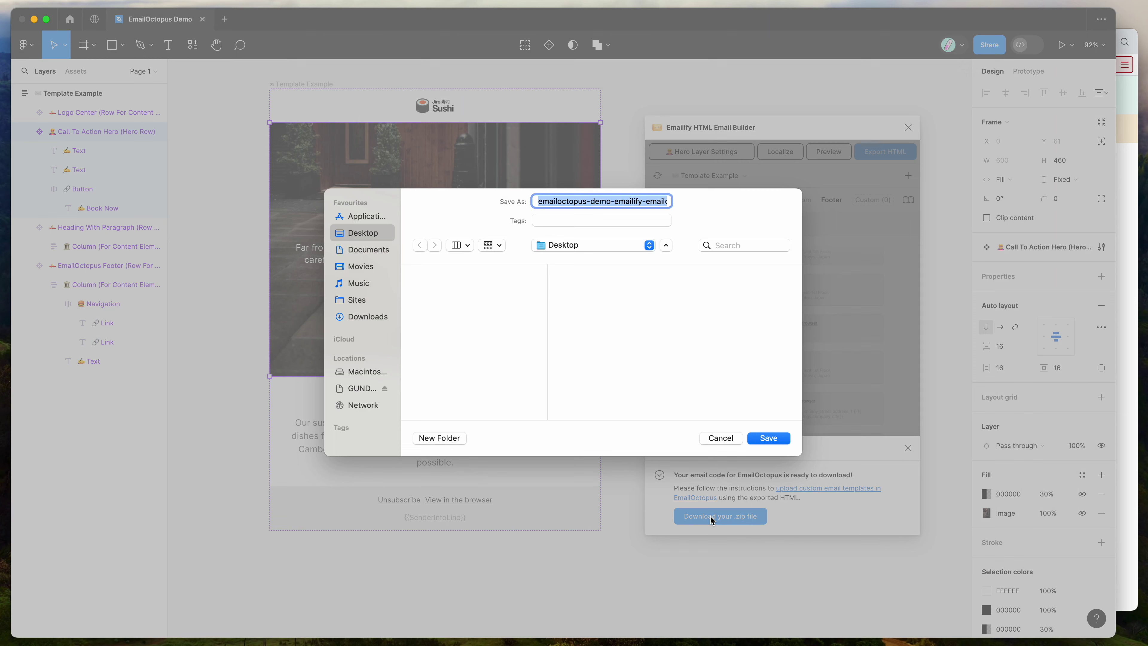
pyautogui.click(768, 437)
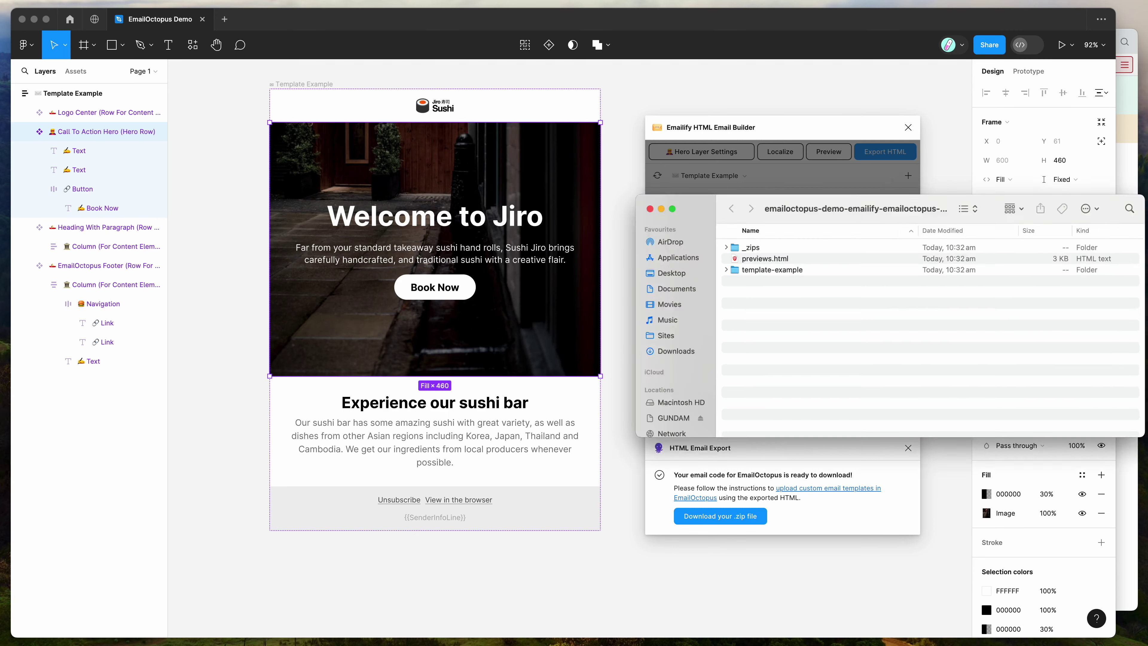
# - Expand the template-example folder in the exported files and select index.html
pyautogui.moveTo(831, 223); pyautogui.dragTo(837, 171)
pyautogui.click(733, 239)
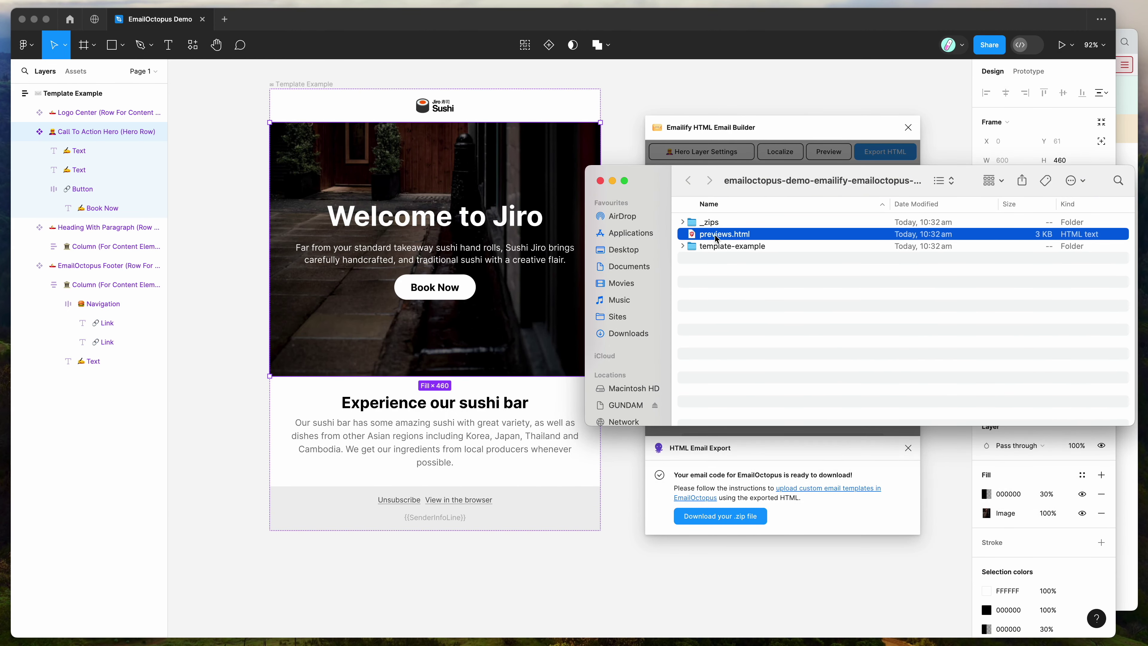
pyautogui.click(683, 246)
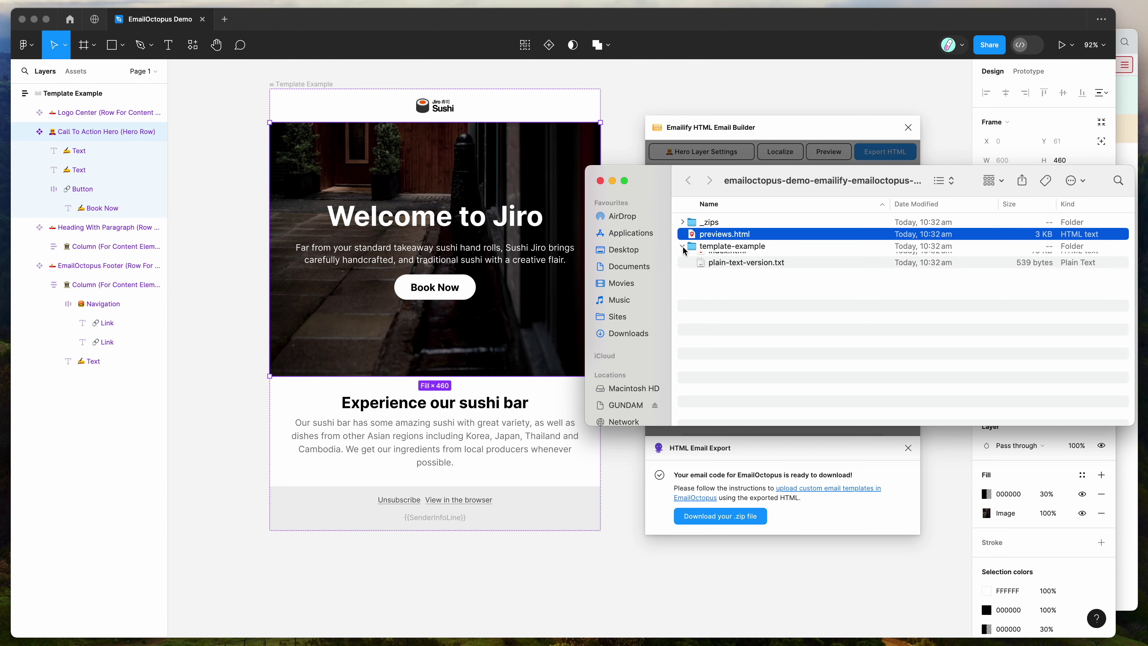
pyautogui.click(716, 270)
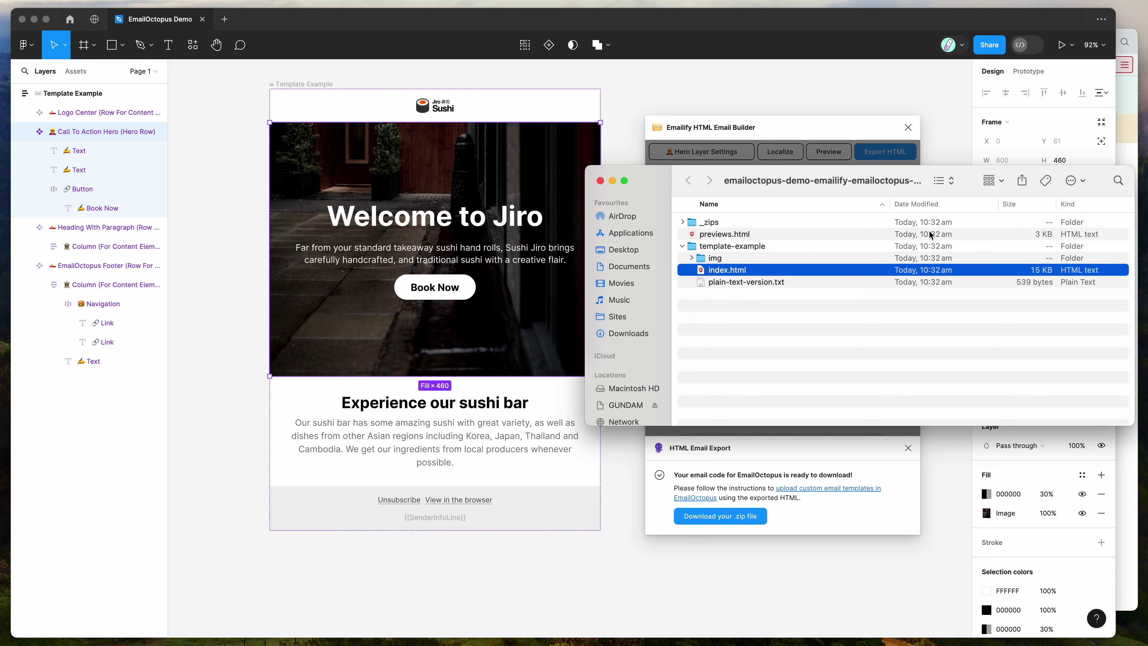
# - Switch to EmailOctopus in the browser and start creating a new template, skipping the brand setup
pyautogui.click(1128, 99)
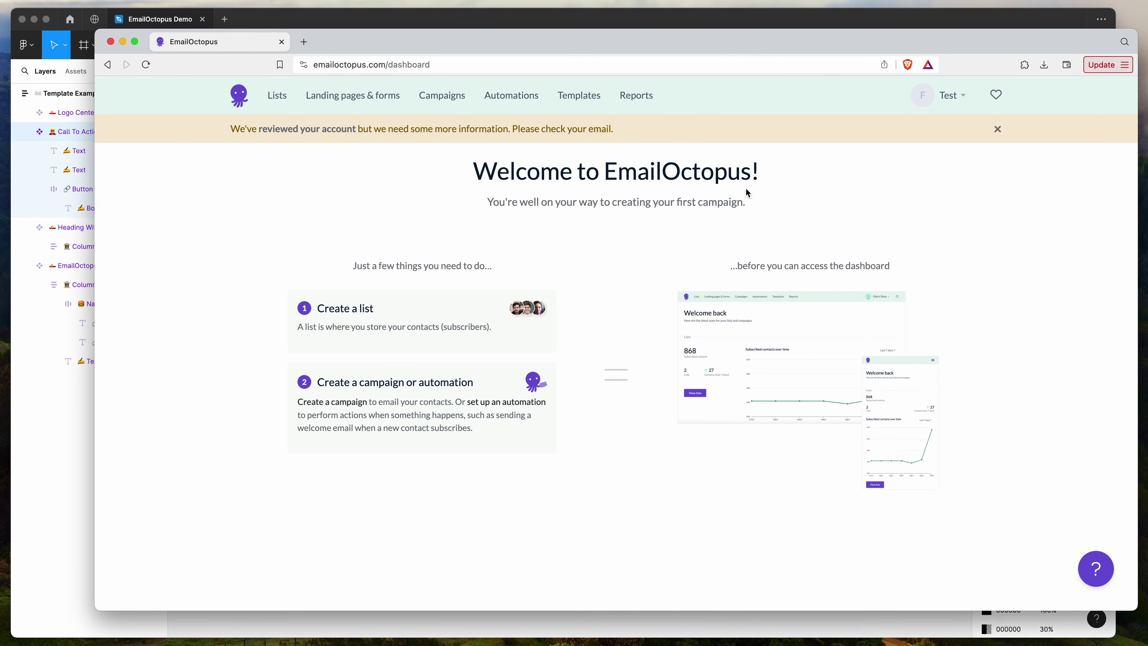
pyautogui.click(577, 101)
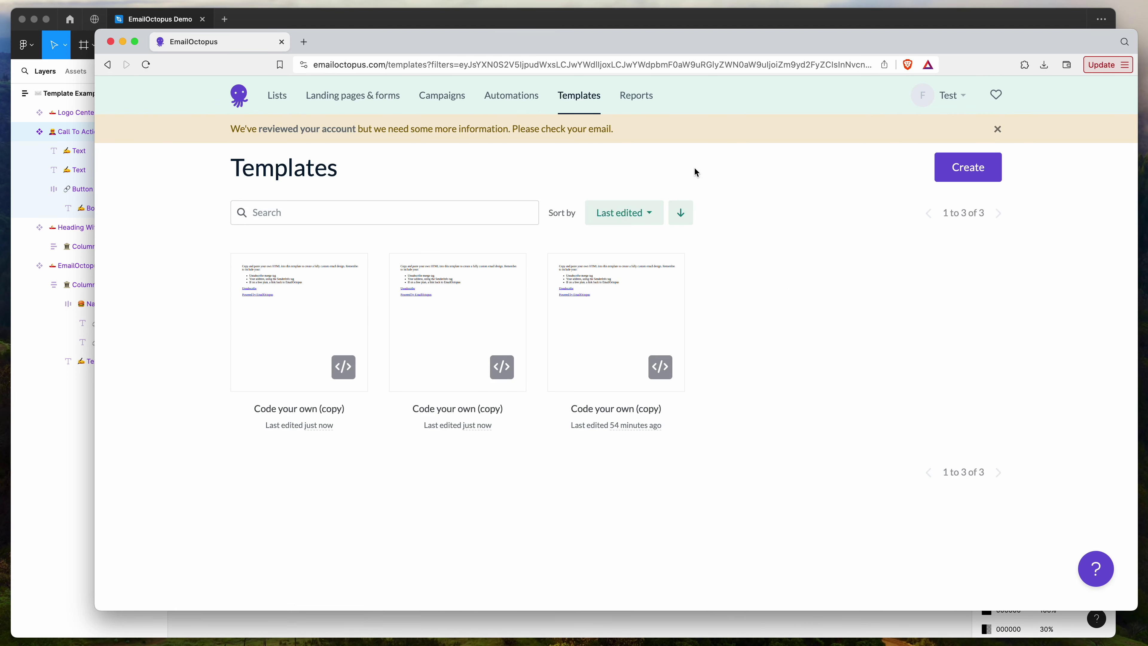
pyautogui.click(955, 176)
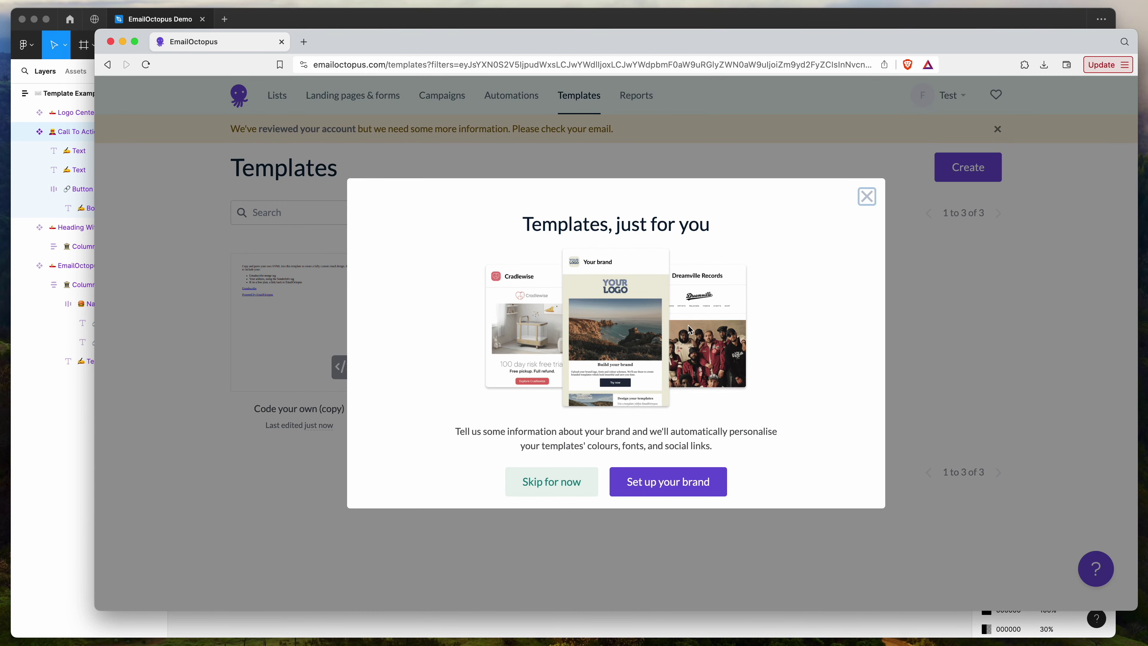
pyautogui.click(552, 482)
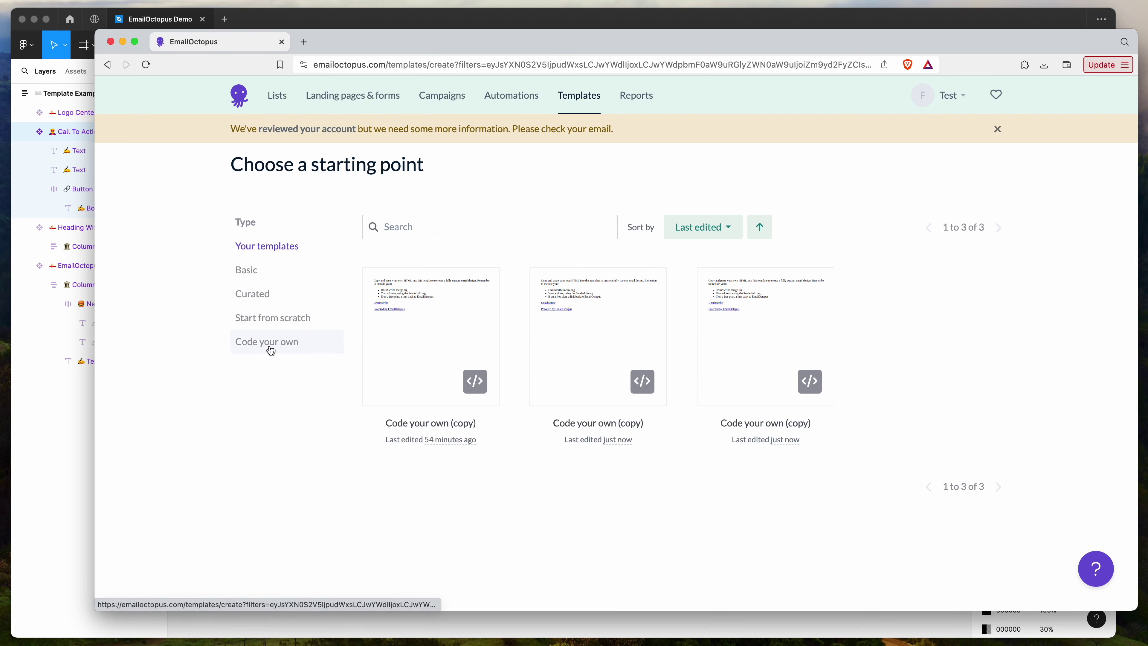
# - Choose the Code your own template as the starting point and open it in the code editor
pyautogui.click(256, 348)
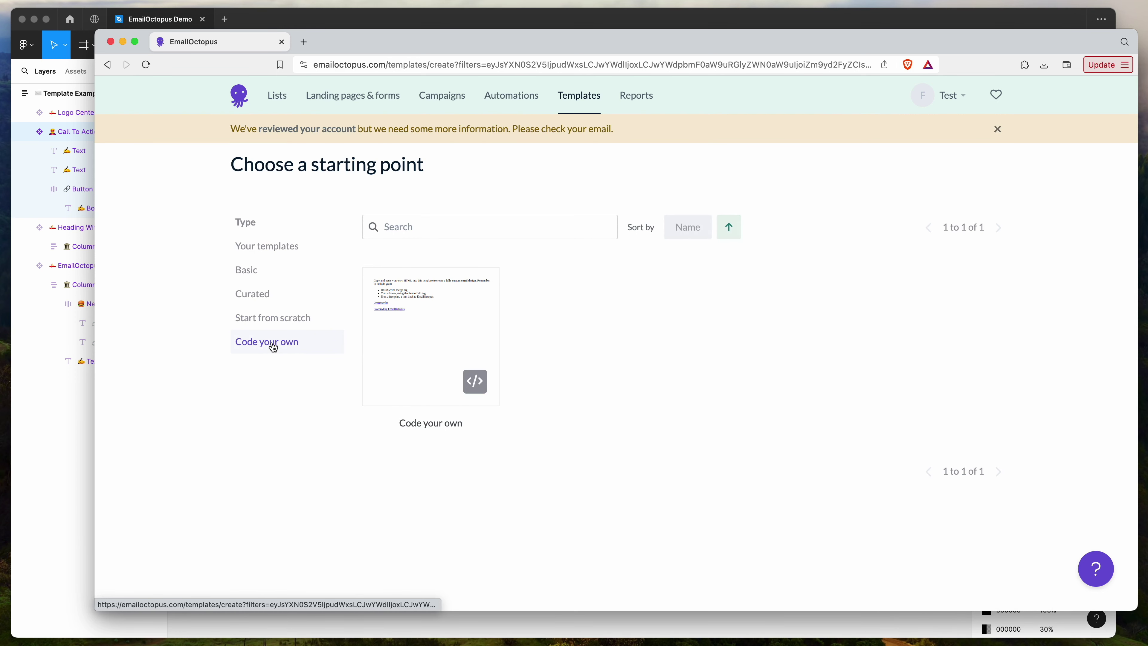
pyautogui.moveTo(397, 351)
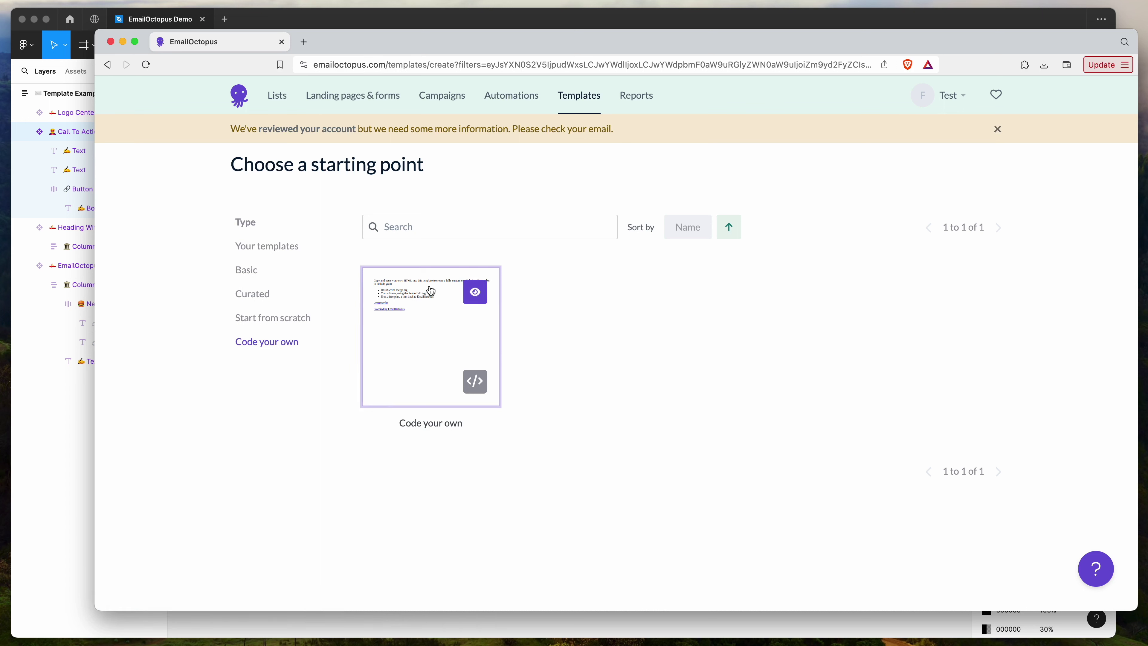
pyautogui.click(423, 347)
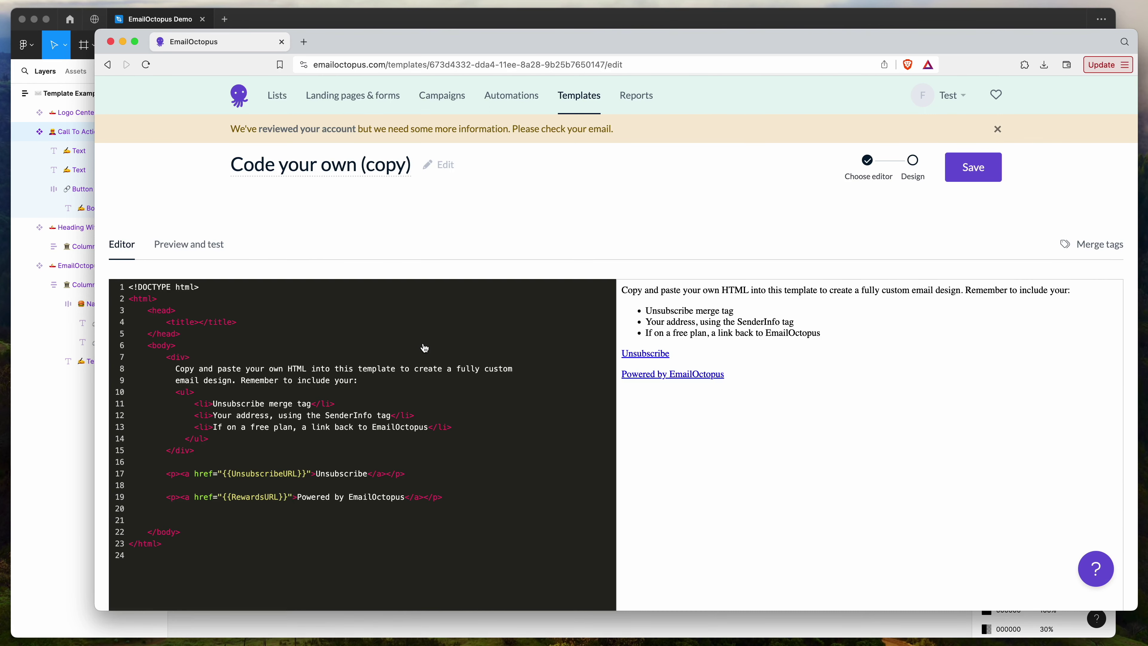
# - Rename the template as "Custom HTML Template from Figma"
pyautogui.click(379, 166)
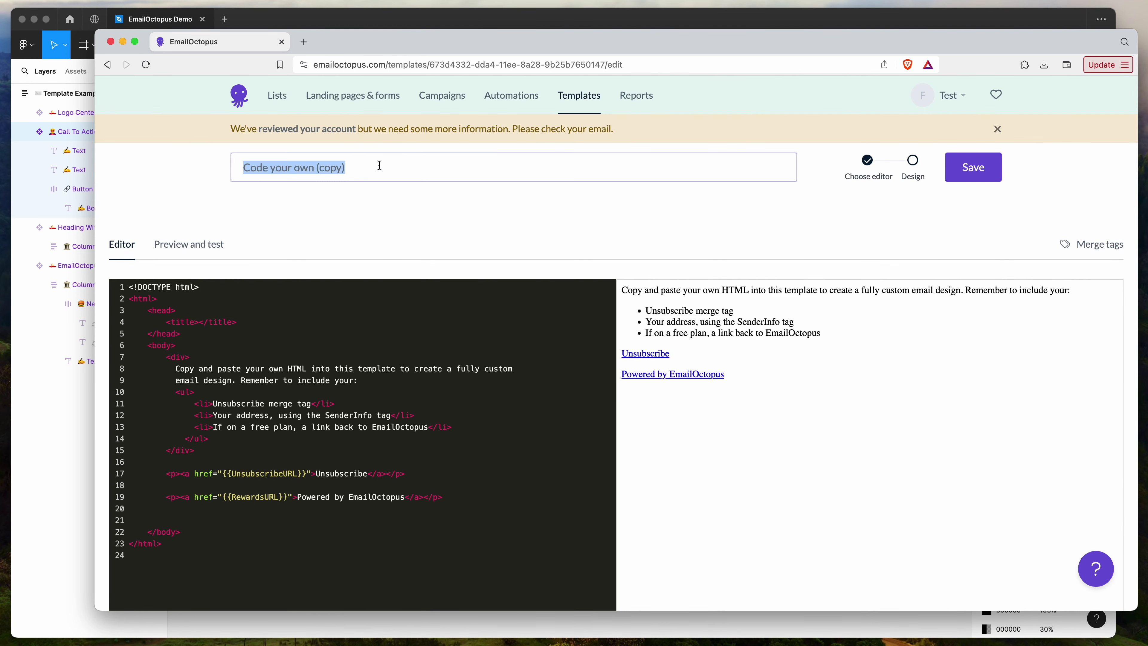
pyautogui.press('BackSpace')
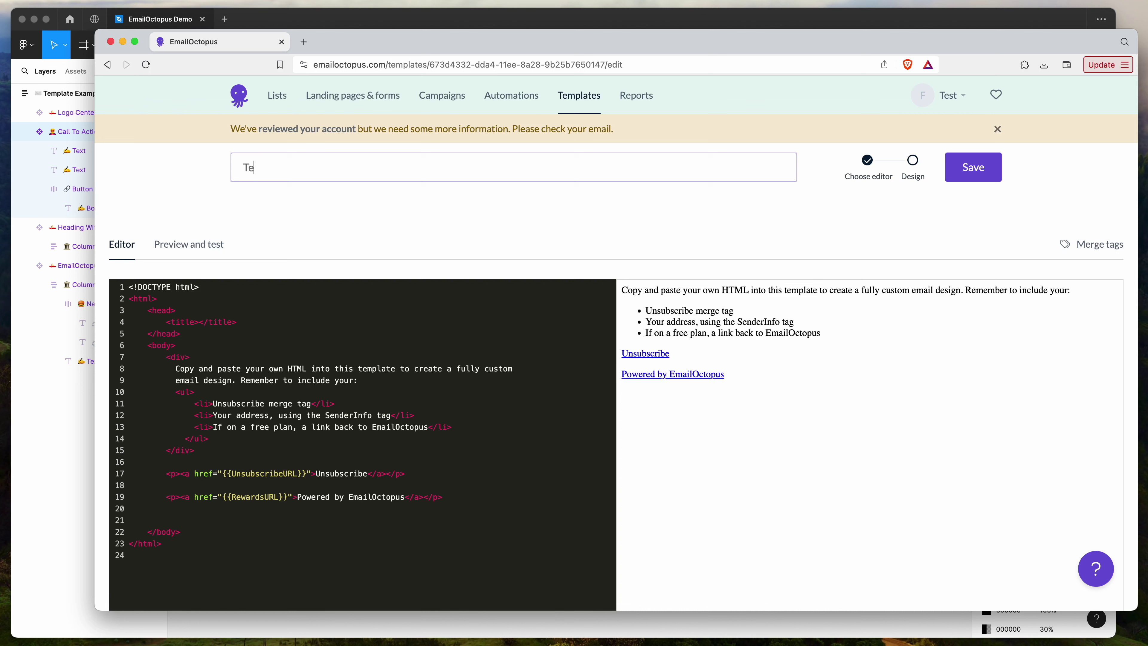
pyautogui.write('Custom HTML Template from Figma')
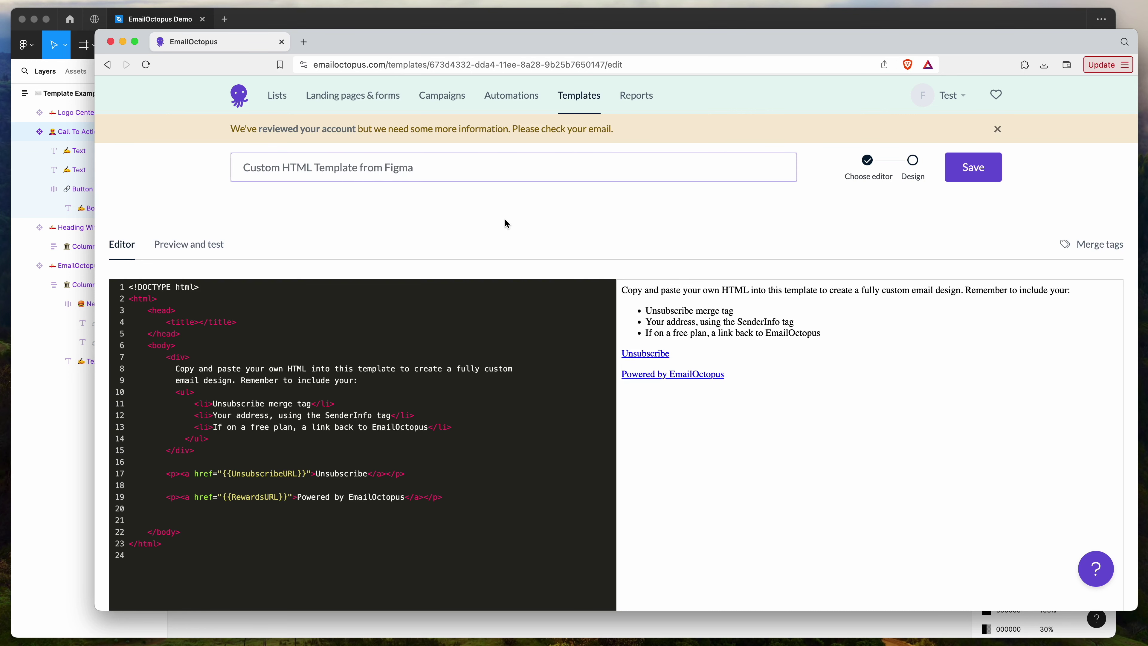
pyautogui.press('Return')
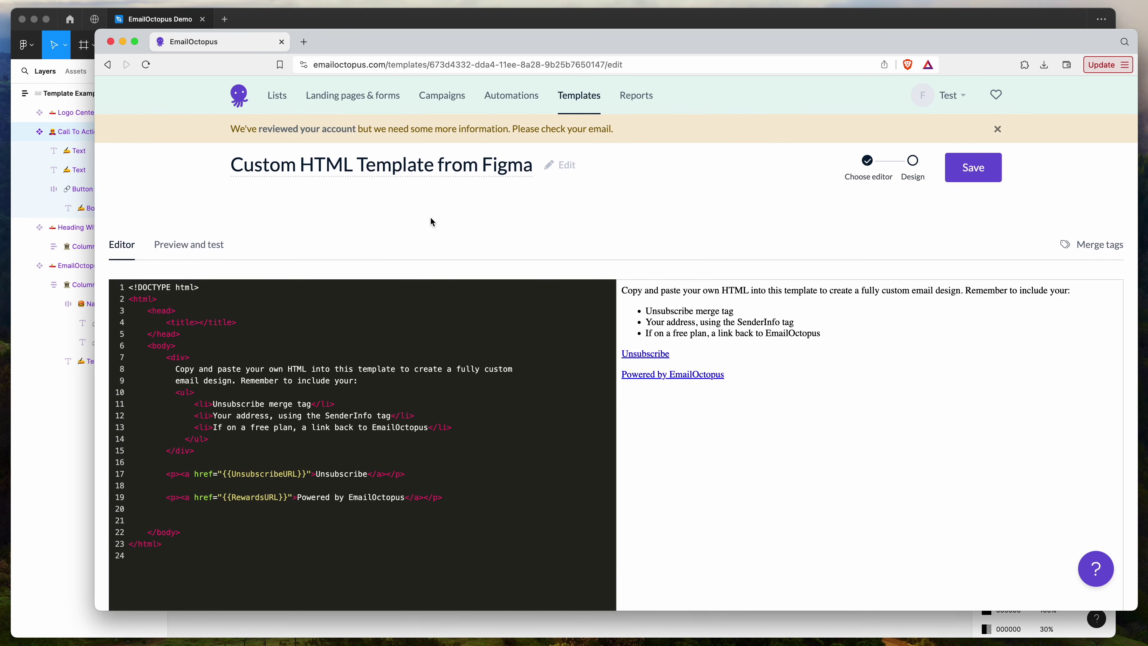
# - Replace all the placeholder code in the template editor with the exported index.html file from the template-example folder
pyautogui.click(229, 320)
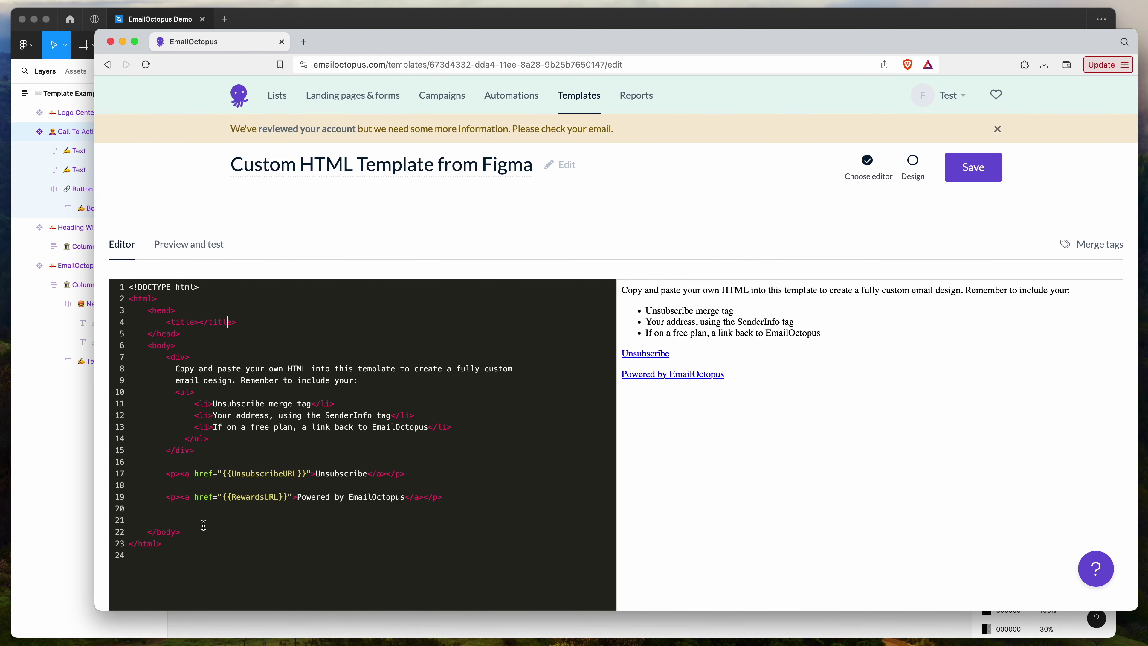
pyautogui.moveTo(195, 555); pyautogui.dragTo(131, 287)
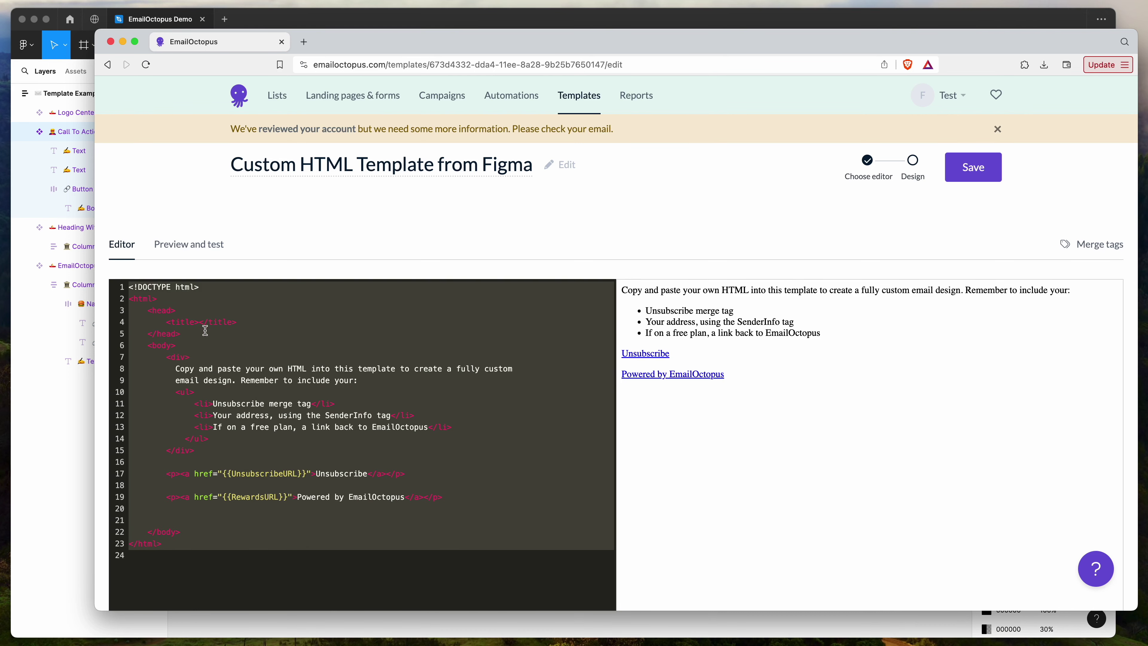
pyautogui.press('BackSpace')
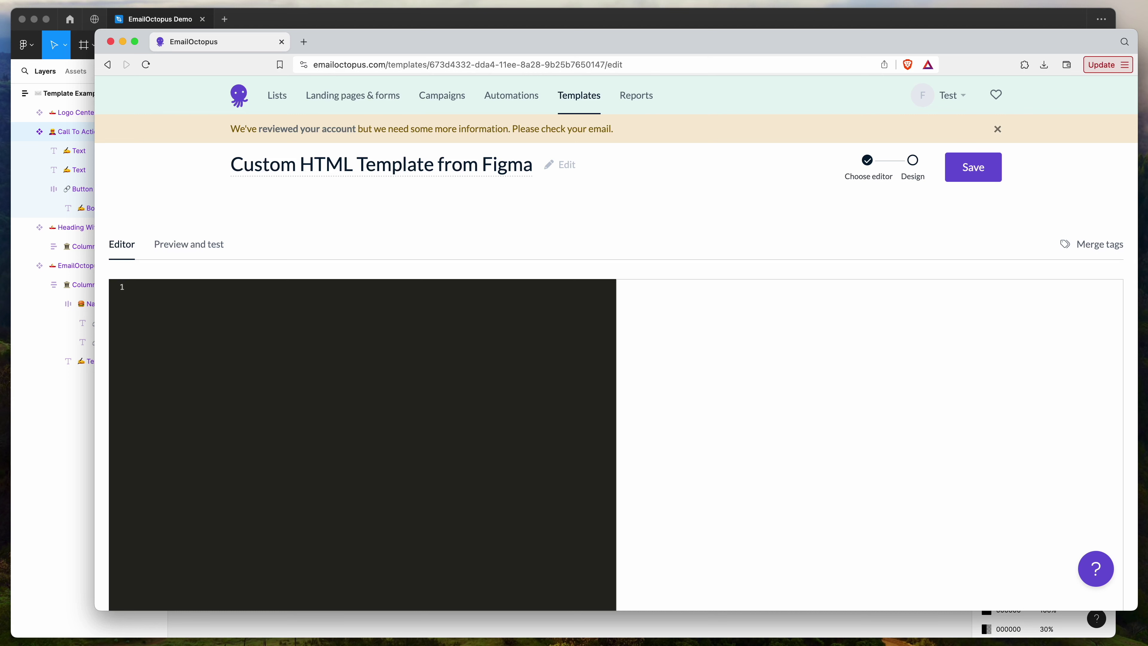
pyautogui.press('super+Tab')
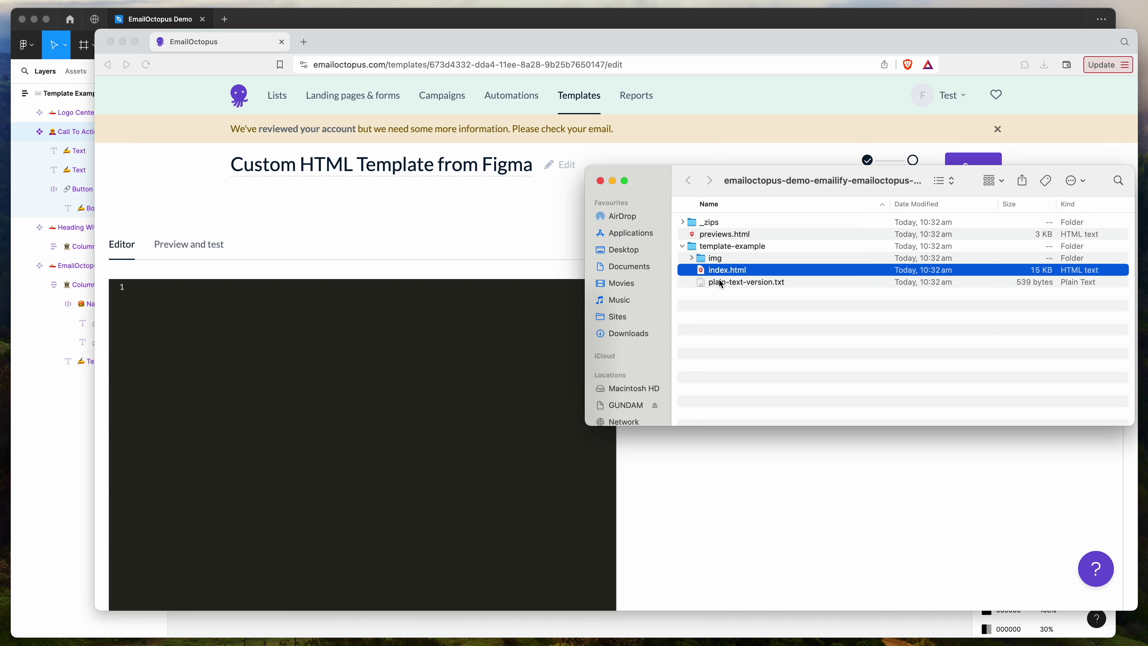
pyautogui.moveTo(735, 273); pyautogui.dragTo(423, 367)
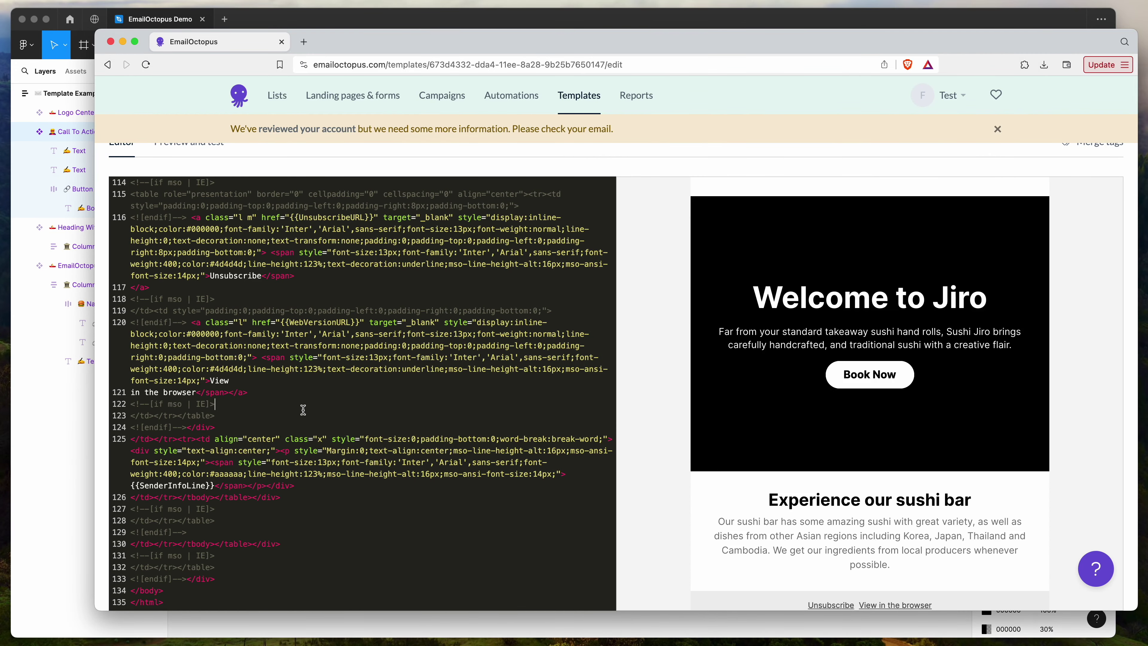
# - Examine the imported HTML code from its doctype declaration through the head and style sections
pyautogui.scroll(10, 302, 410)
pyautogui.scroll(15, 303, 409)
pyautogui.scroll(4, 302, 409)
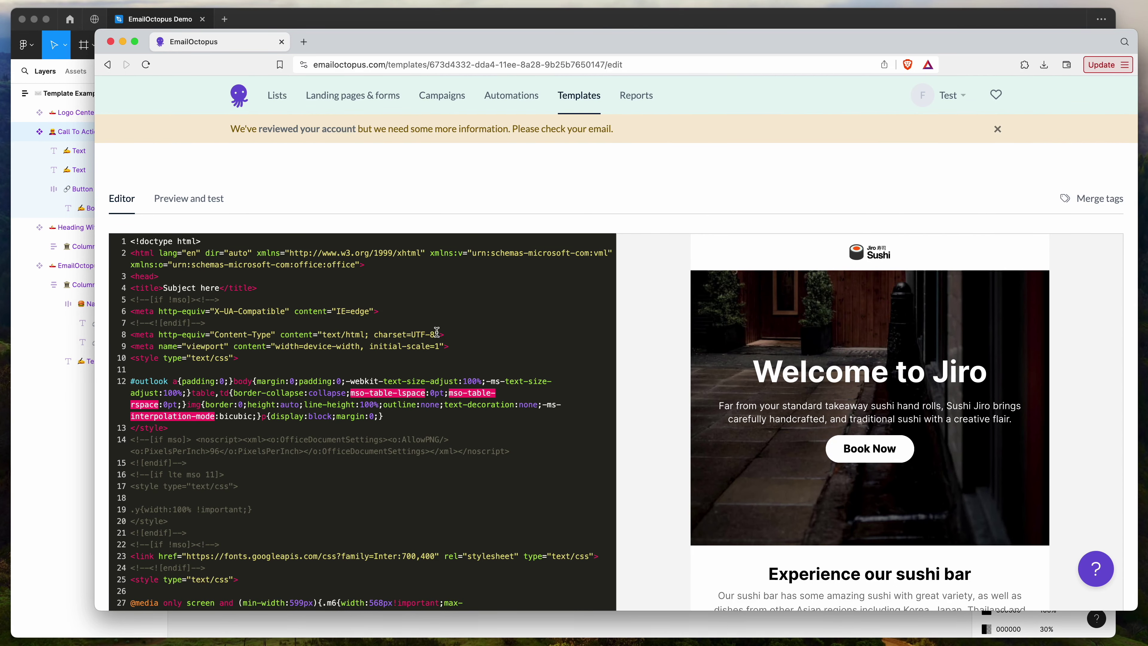
pyautogui.moveTo(388, 325); pyautogui.dragTo(138, 323)
pyautogui.click(137, 323)
pyautogui.moveTo(136, 252); pyautogui.dragTo(343, 491)
pyautogui.click(344, 492)
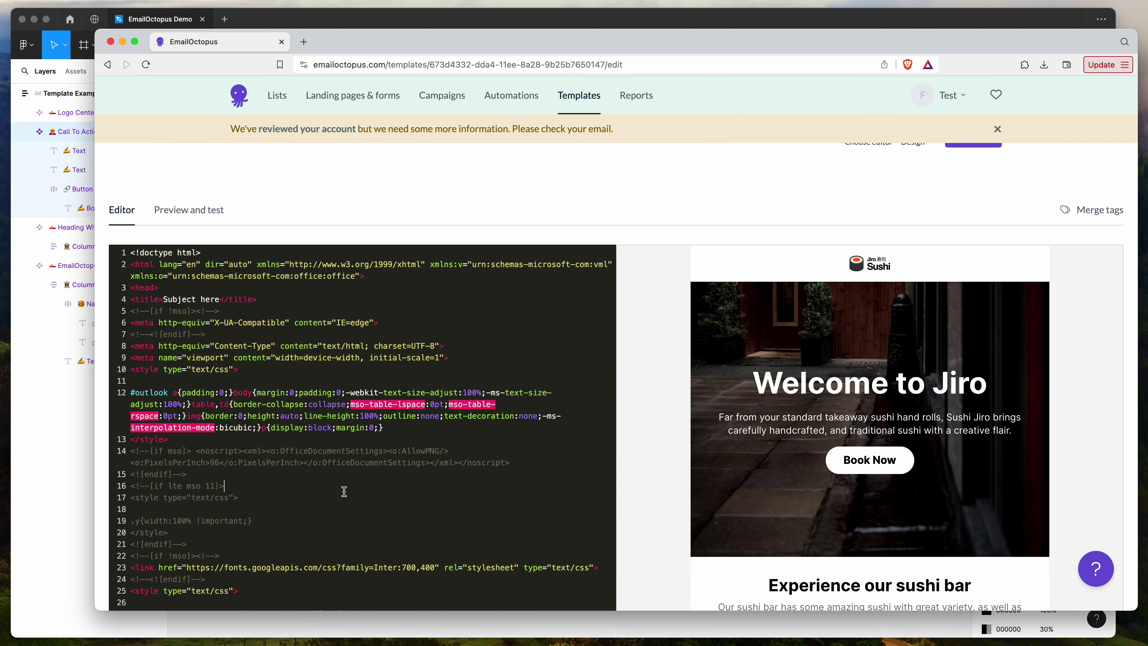
# - Examine the live rendering beside the code, covering the hero, sushi bar section, footer links and logo
pyautogui.moveTo(754, 375); pyautogui.dragTo(972, 441)
pyautogui.click(971, 441)
pyautogui.scroll(-5, 934, 438)
pyautogui.moveTo(919, 599); pyautogui.dragTo(908, 534)
pyautogui.click(768, 469)
pyautogui.click(911, 539)
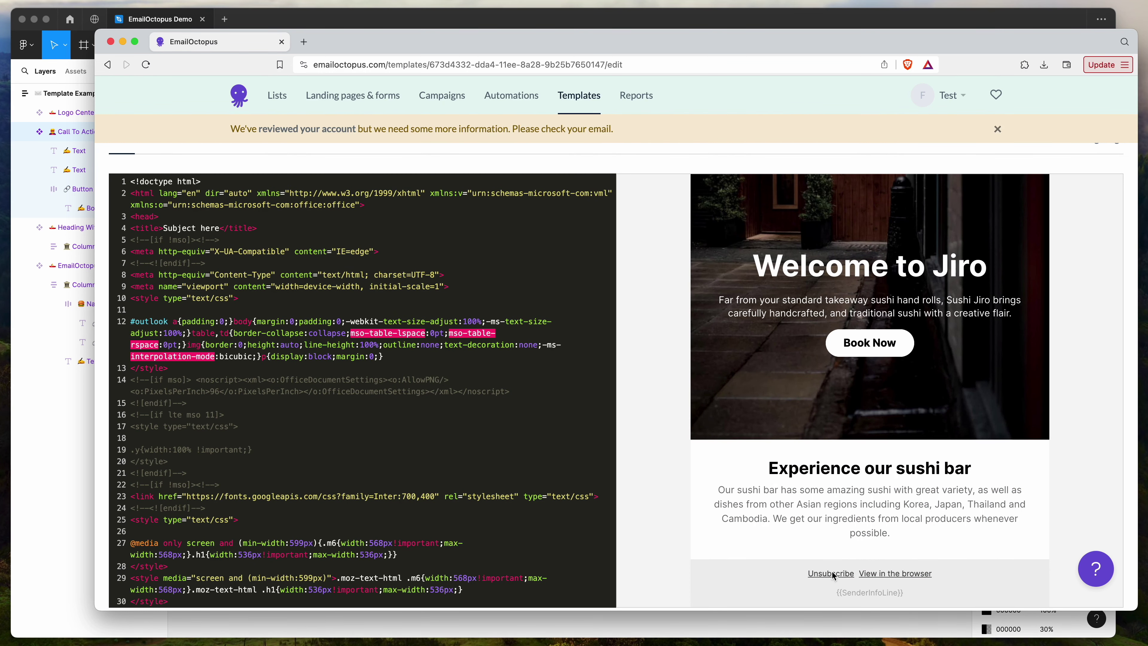
pyautogui.scroll(2, 827, 509)
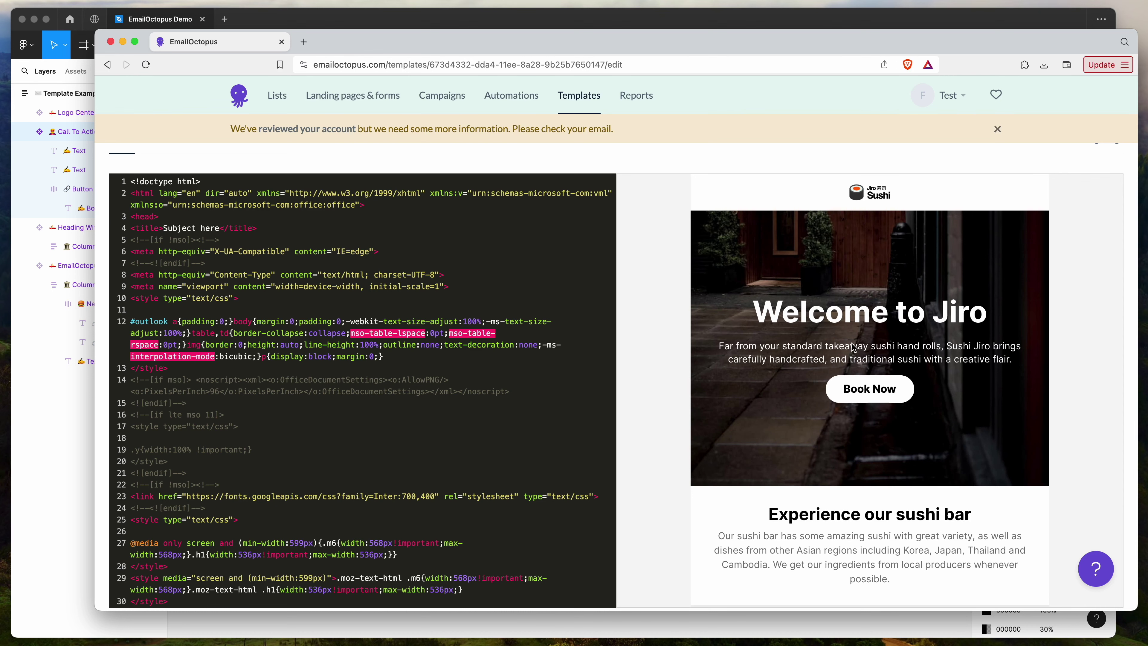
pyautogui.moveTo(864, 193); pyautogui.dragTo(677, 300)
# - Open the template's preview and test view and review the whole email in the desktop layout
pyautogui.scroll(3, 681, 270)
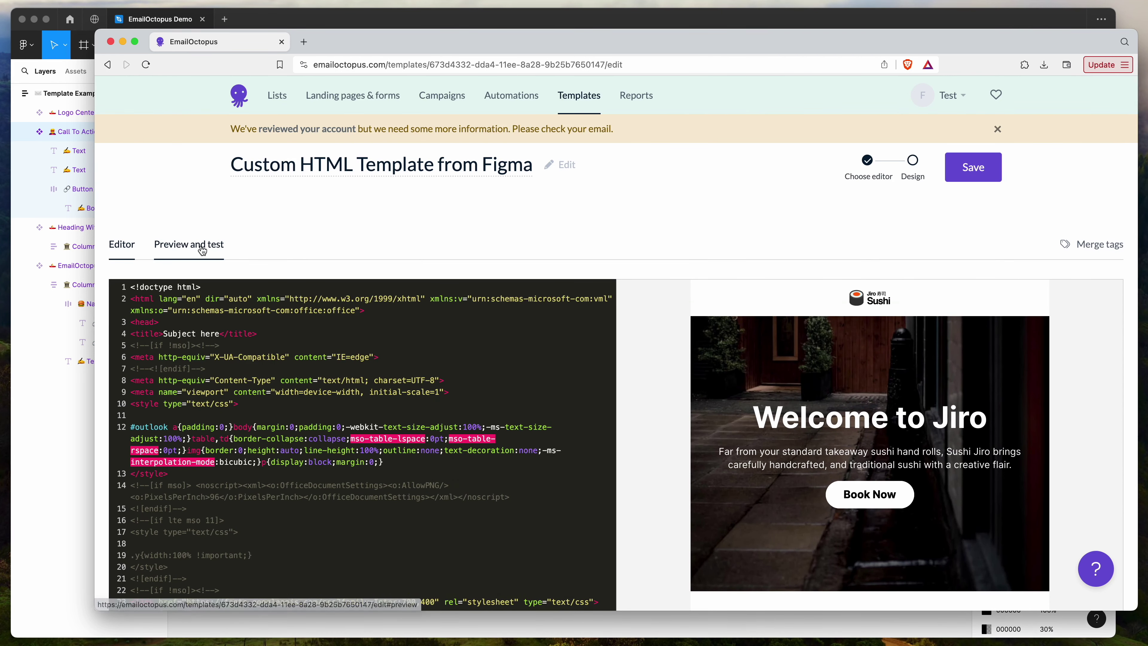
pyautogui.click(202, 249)
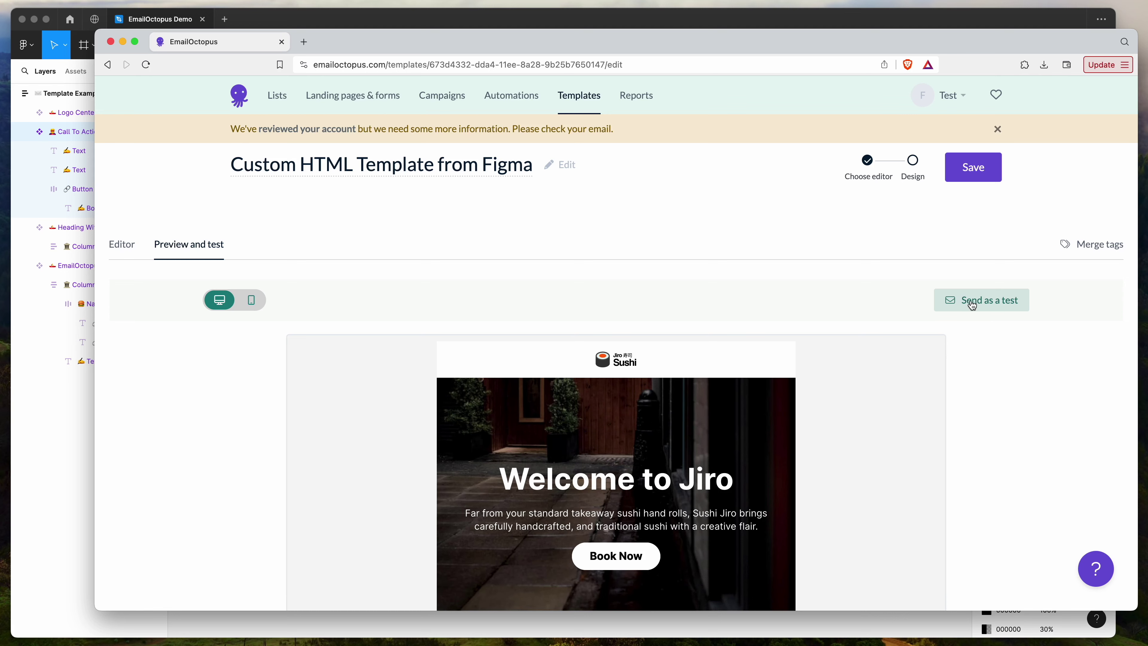
pyautogui.scroll(-5, 656, 440)
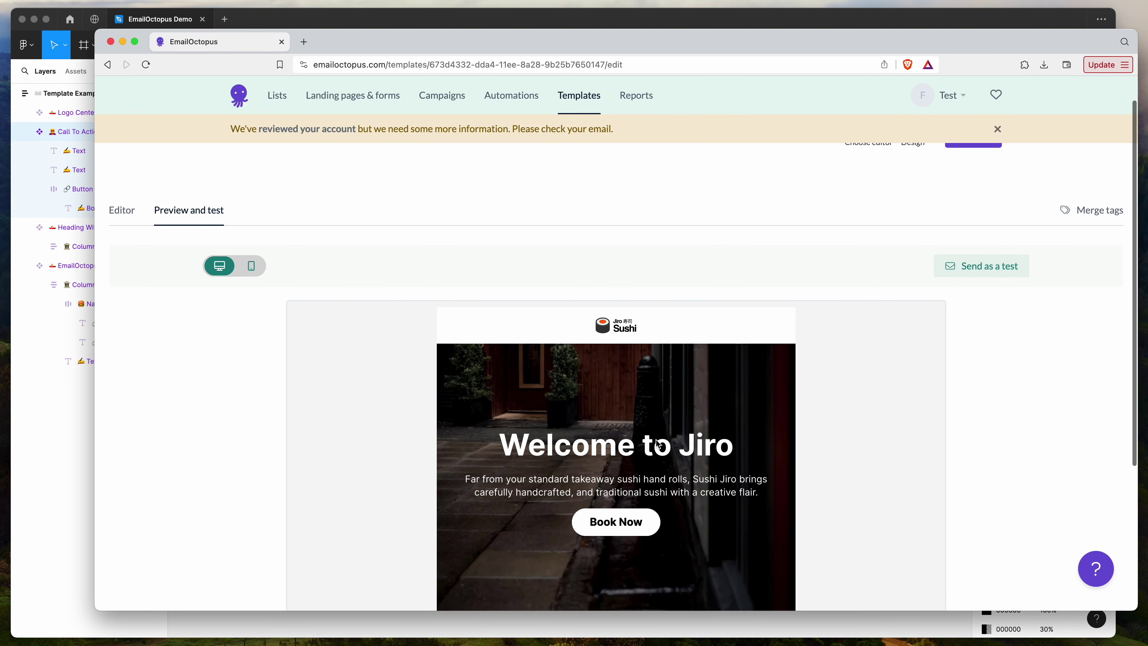
pyautogui.scroll(-5, 656, 443)
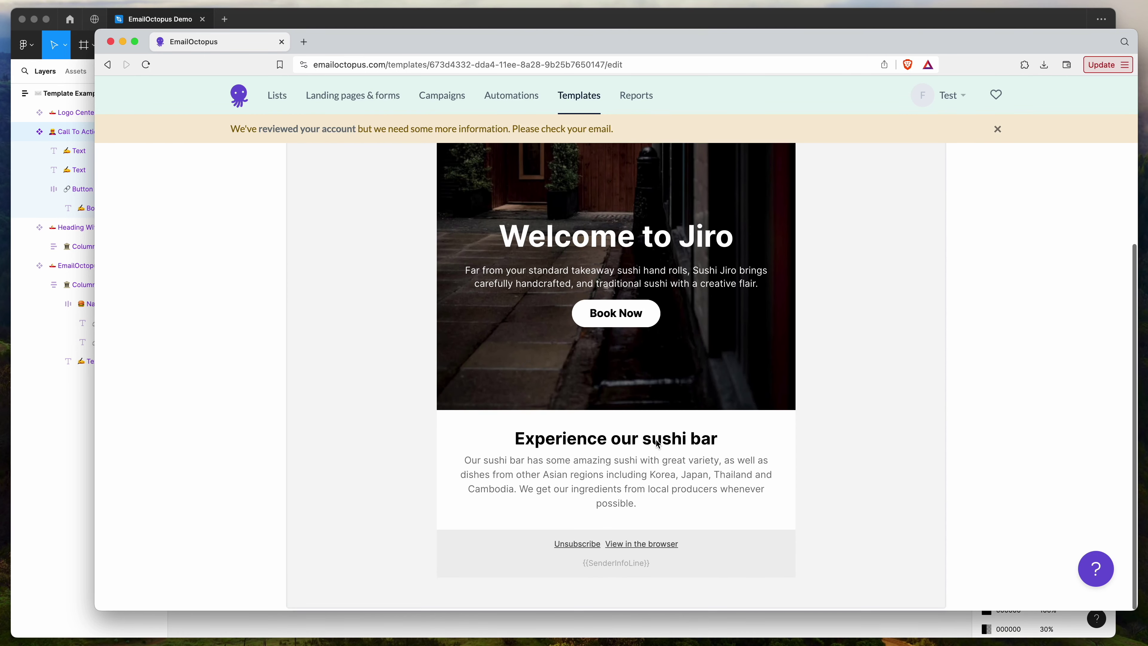
pyautogui.press('super+a')
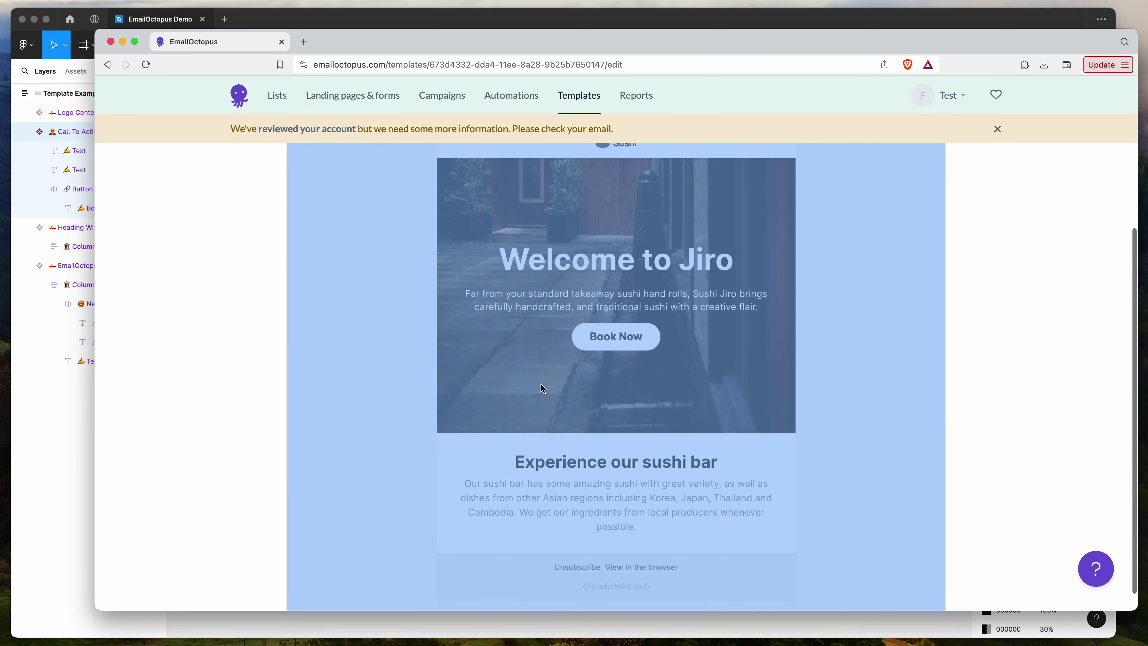
# - Switch the preview to the mobile layout and review the email down to its footer
pyautogui.scroll(5, 541, 389)
pyautogui.click(252, 273)
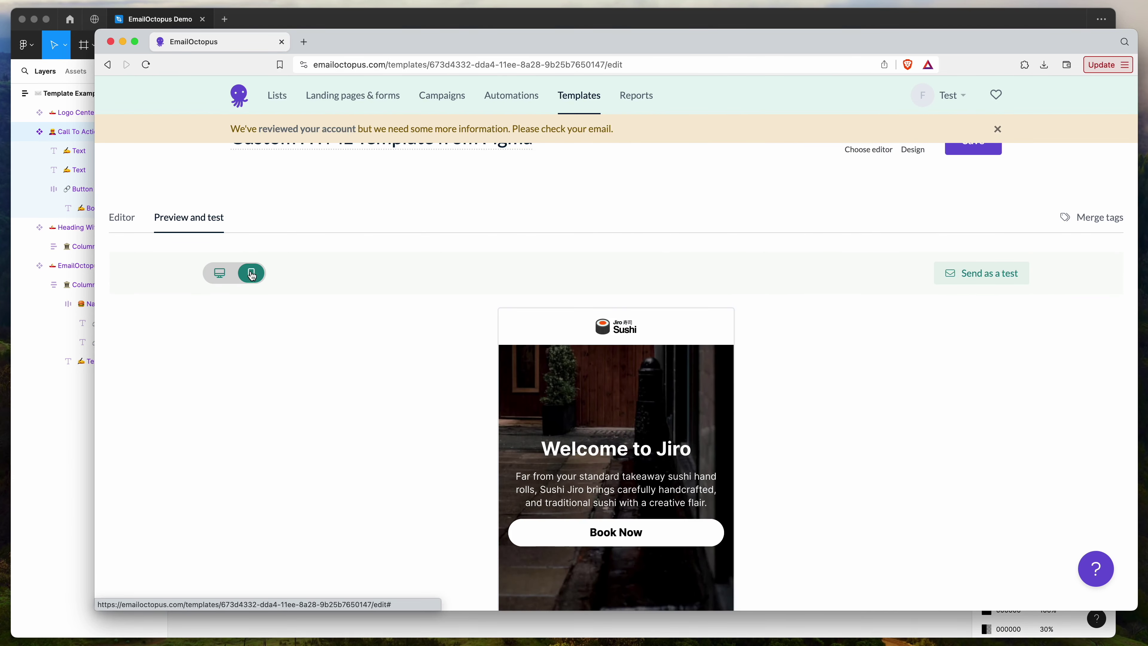
pyautogui.scroll(-8, 575, 414)
pyautogui.scroll(-1, 575, 414)
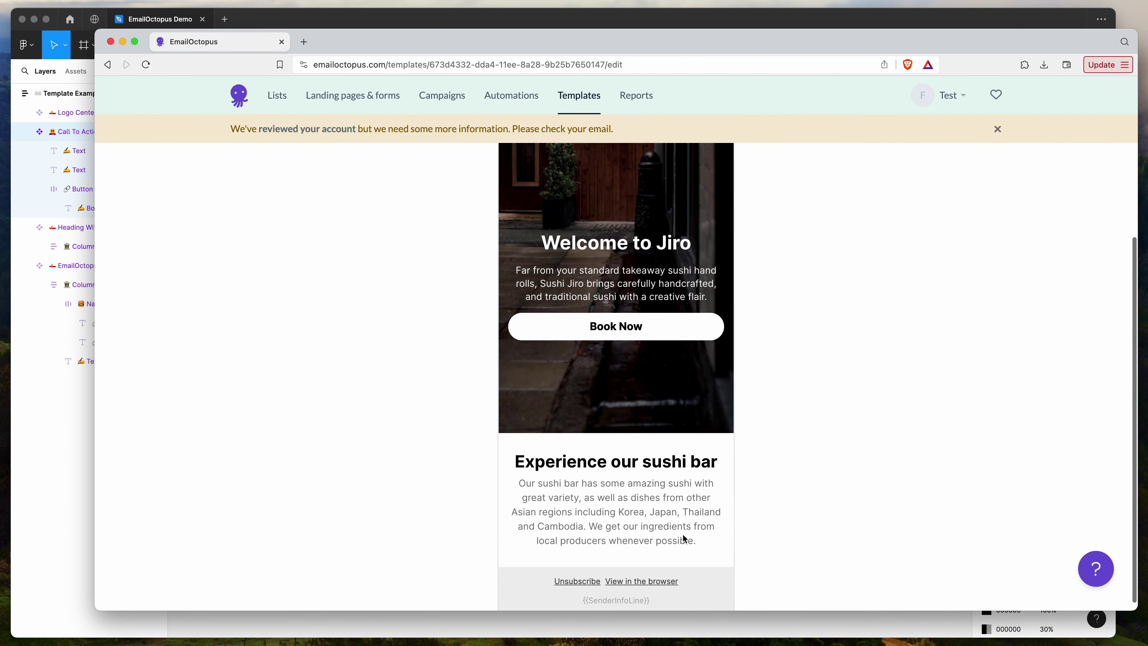
pyautogui.press('super+a')
pyautogui.scroll(5, 439, 398)
pyautogui.click(439, 398)
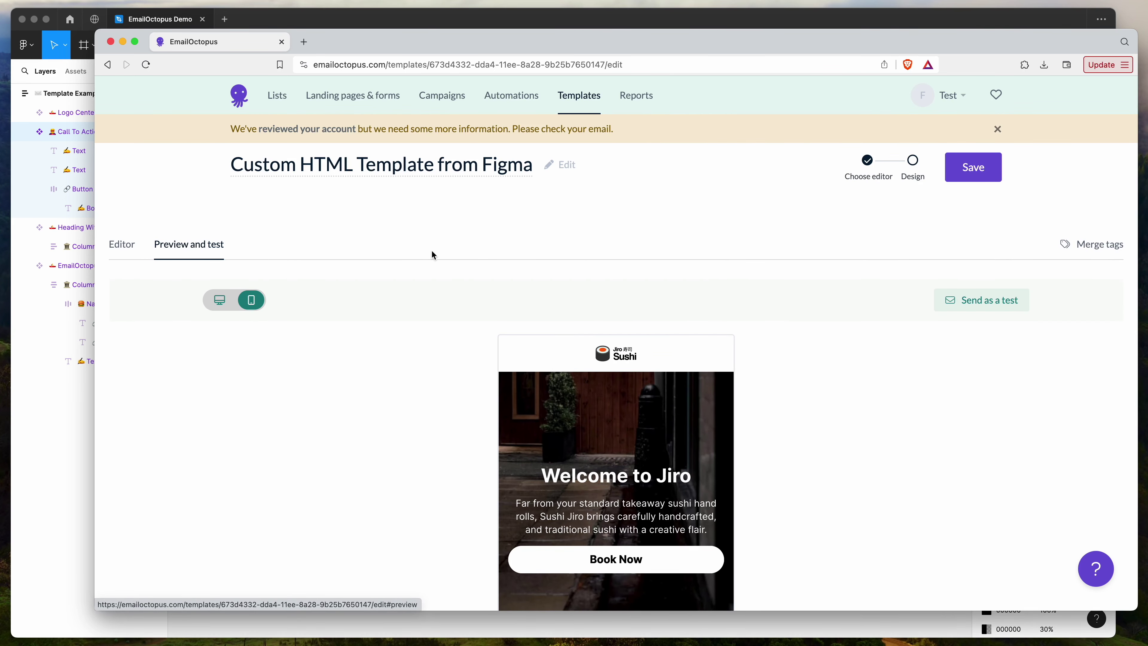
# - Save the custom HTML template and check its thumbnail in the templates list
pyautogui.click(975, 174)
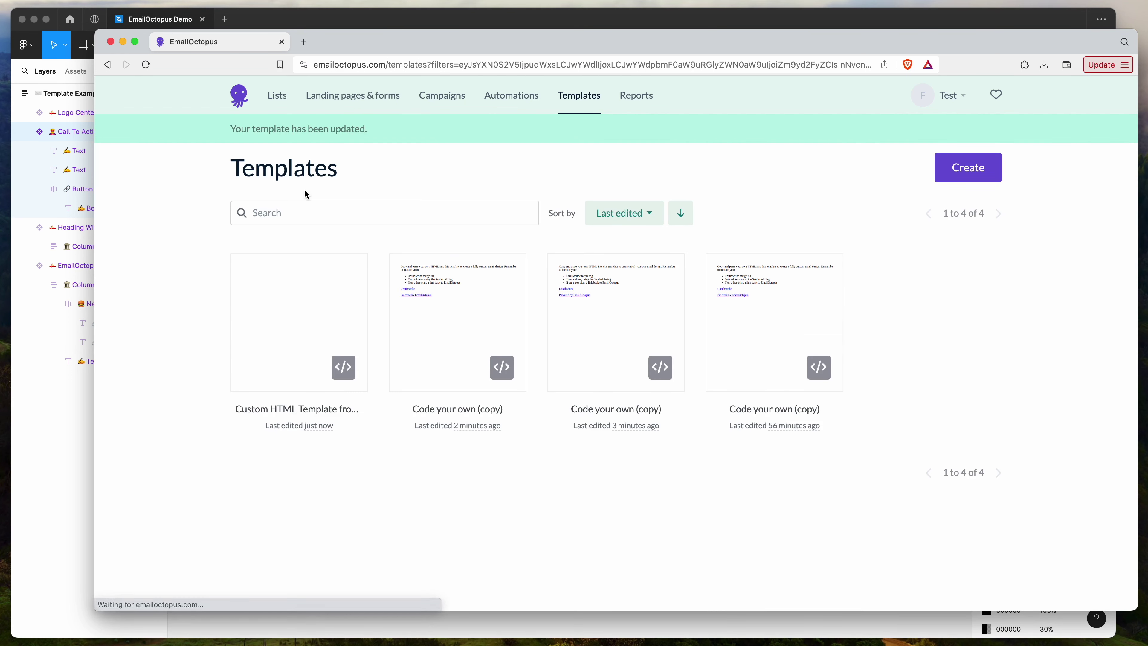
pyautogui.doubleClick(377, 166)
pyautogui.click(377, 167)
pyautogui.moveTo(324, 316)
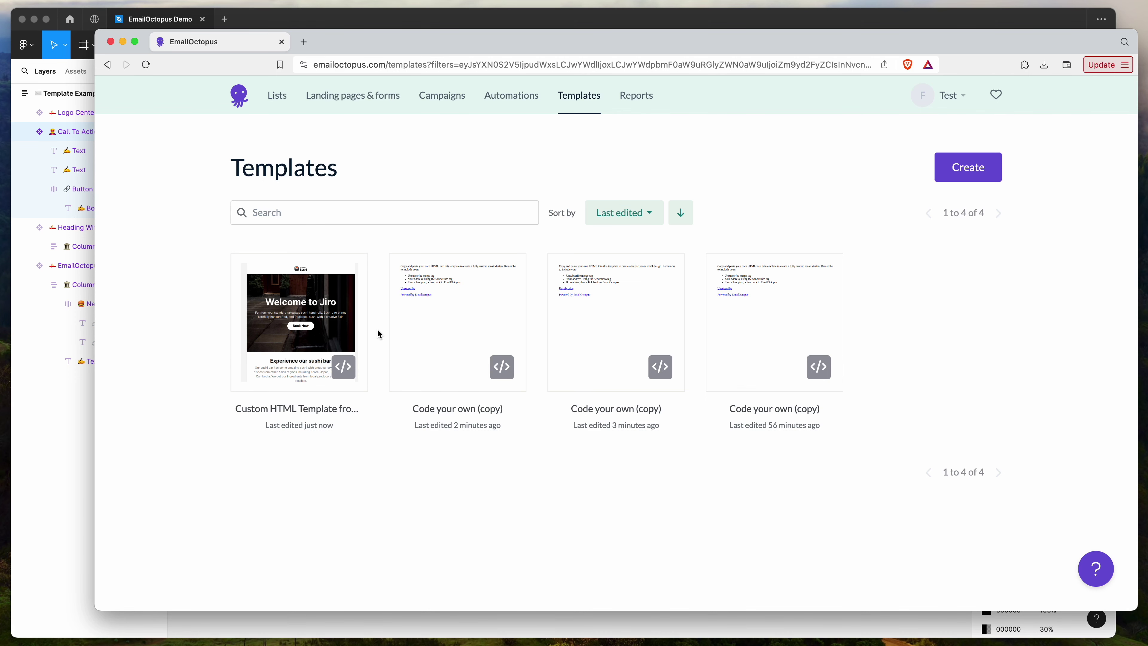
# - Switch to Figma, clear the layer selection and move the Emailify window closer to the email design
pyautogui.click(38, 503)
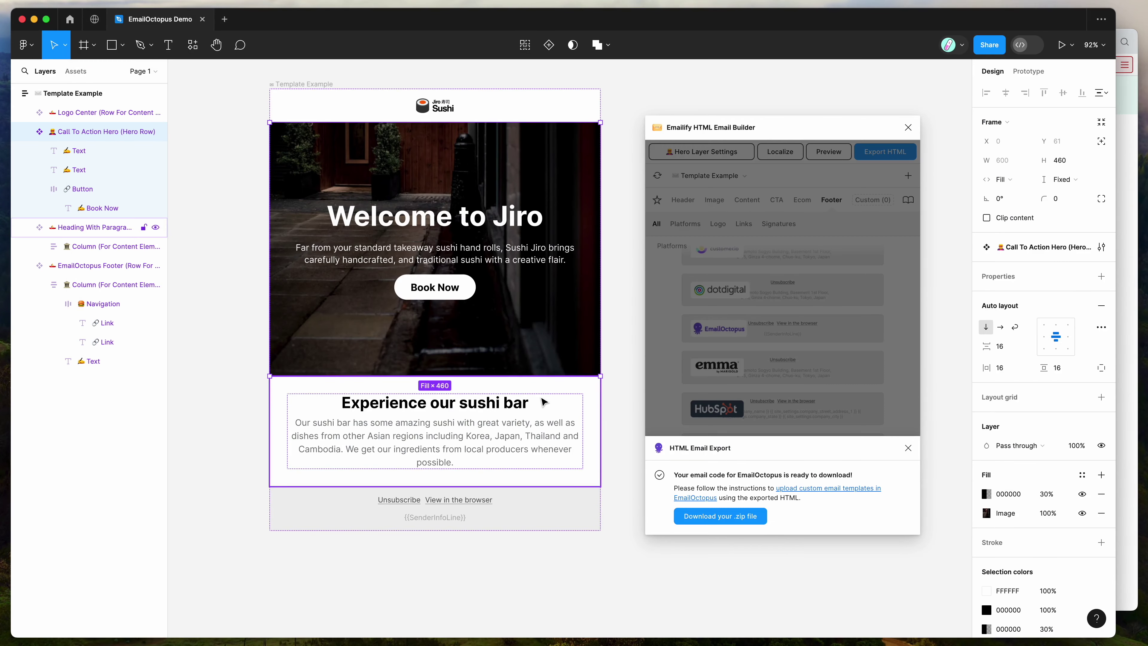
pyautogui.scroll(2, 519, 362)
pyautogui.click(607, 351)
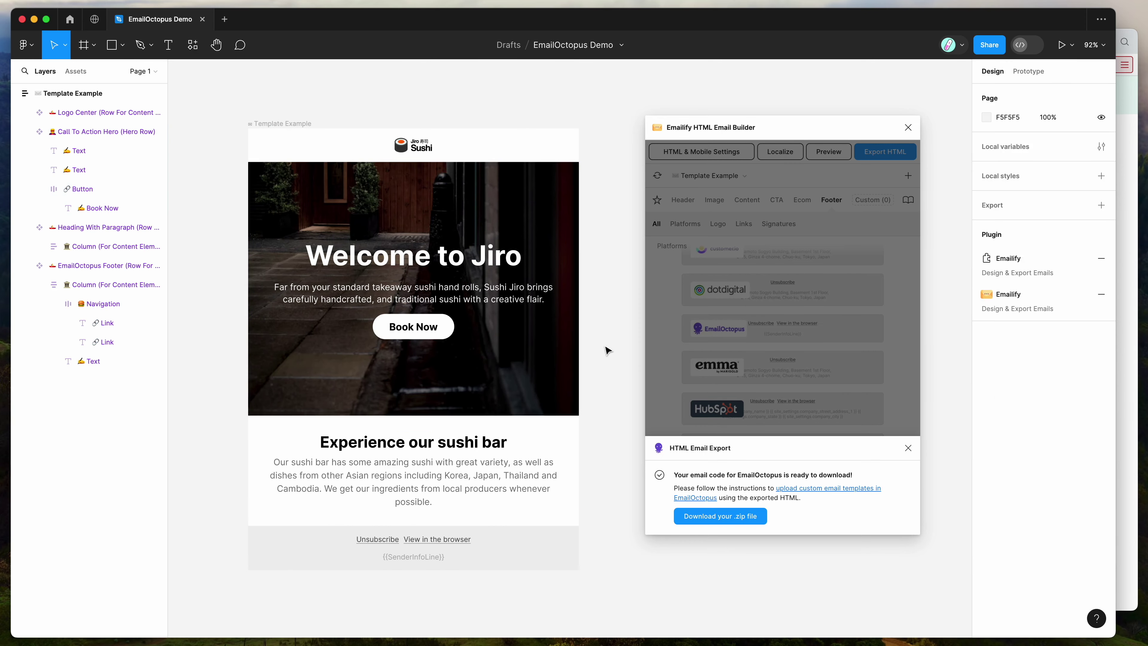
pyautogui.moveTo(756, 128); pyautogui.dragTo(733, 100)
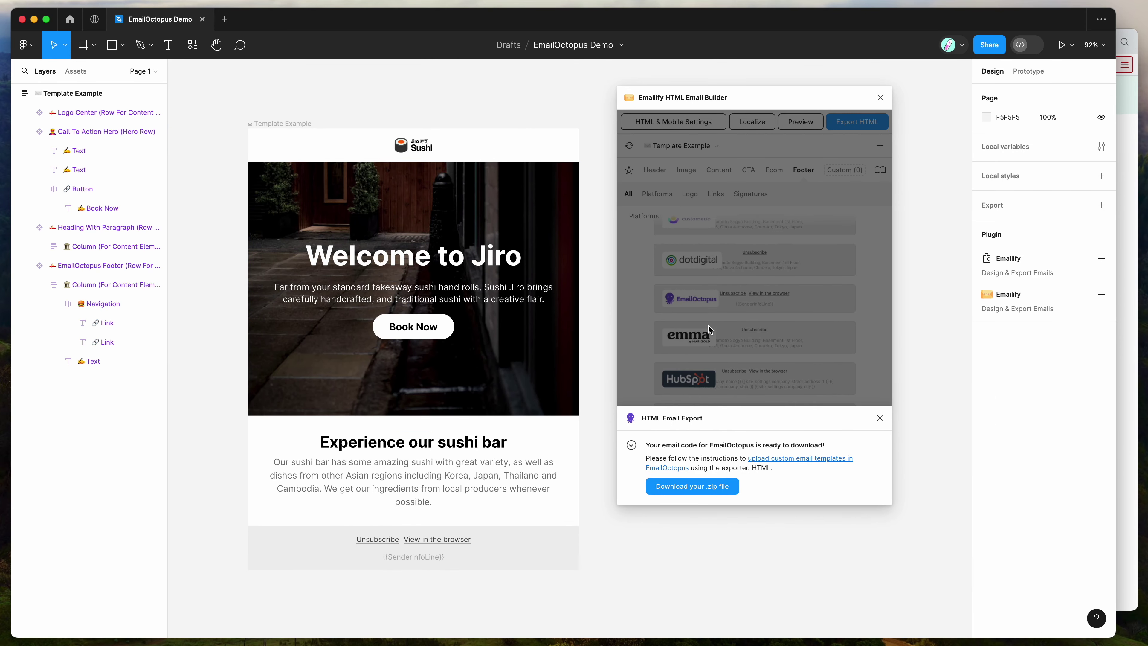
# - Switch back to the EmailOctopus templates list in the browser
pyautogui.click(1130, 463)
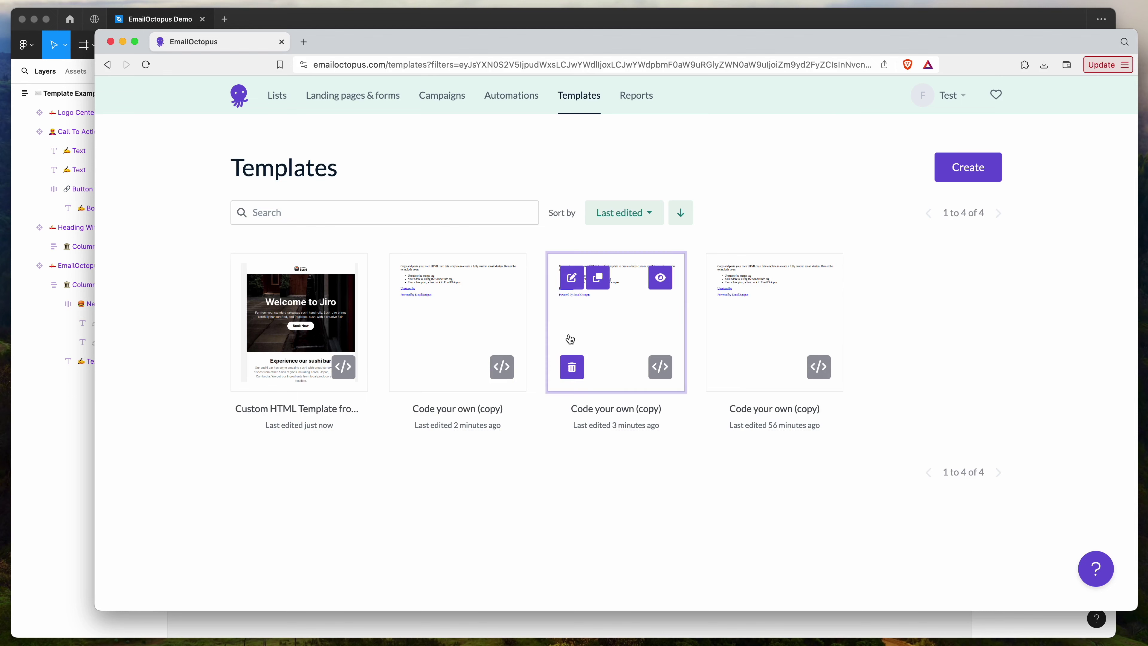